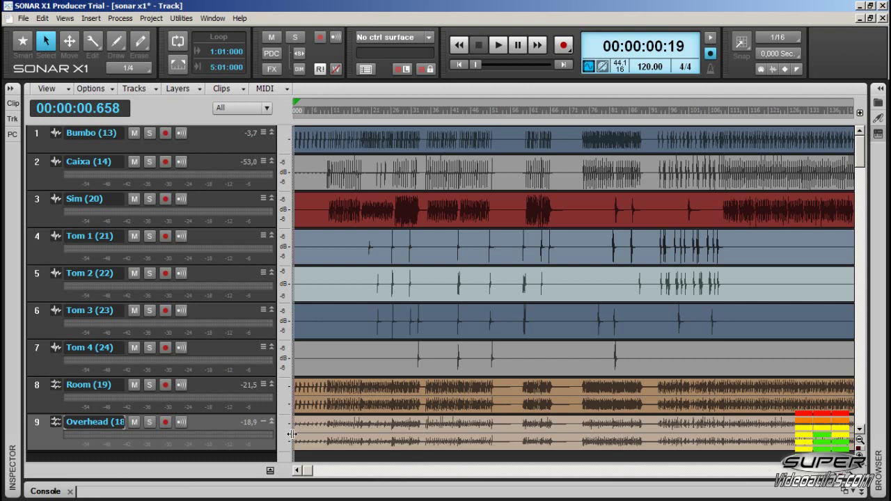
Play the drum session from the beginning, look through all nine tracks during playback, and stop.
{"action": "key", "text": "w"}
{"action": "key", "text": "space"}
{"action": "left_click", "coordinate": [306, 112]}
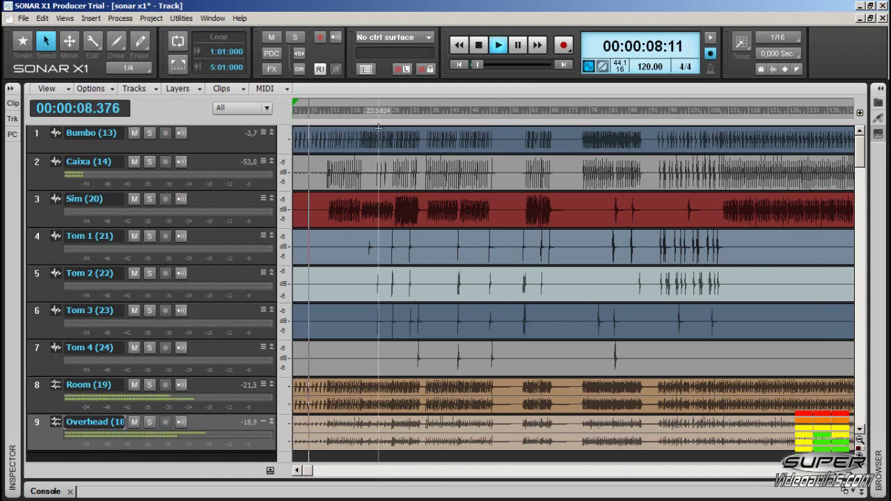
{"action": "scroll", "coordinate": [360, 131], "scroll_direction": "down", "scroll_amount": 2}
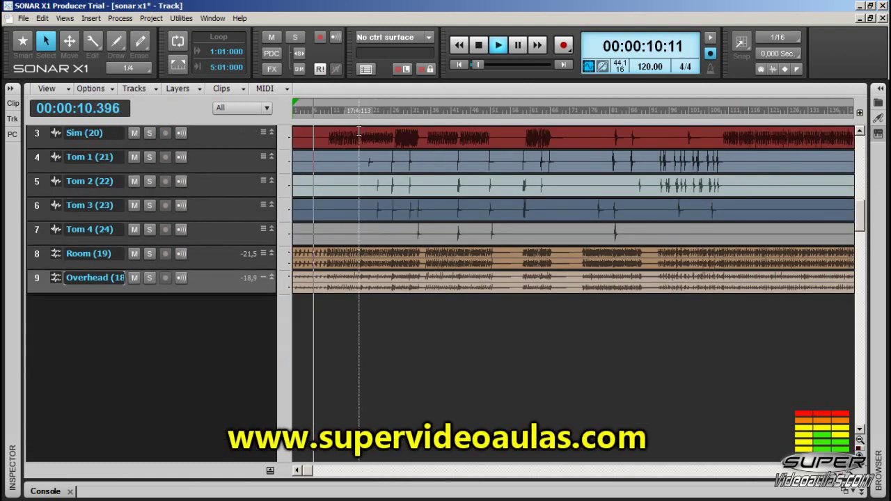
{"action": "scroll", "coordinate": [360, 130], "scroll_direction": "down", "scroll_amount": 2}
{"action": "scroll", "coordinate": [360, 131], "scroll_direction": "up", "scroll_amount": 3}
{"action": "scroll", "coordinate": [359, 131], "scroll_direction": "up", "scroll_amount": 2}
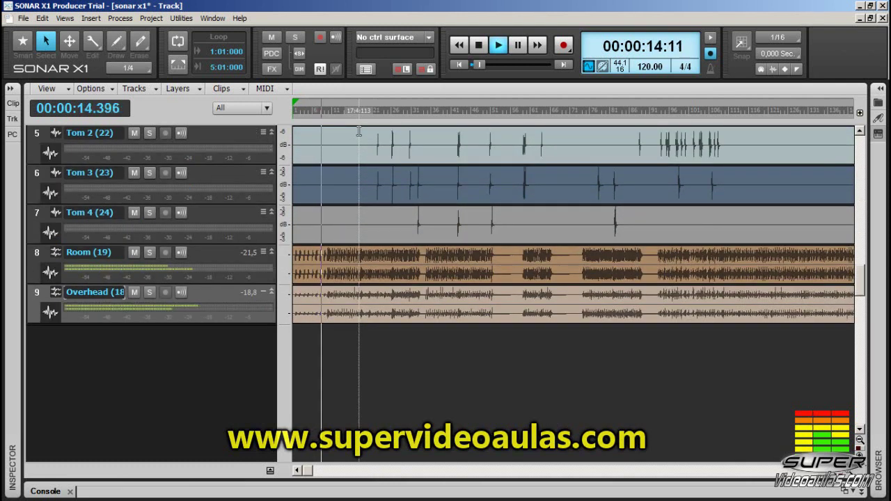
{"action": "key", "text": "Up"}
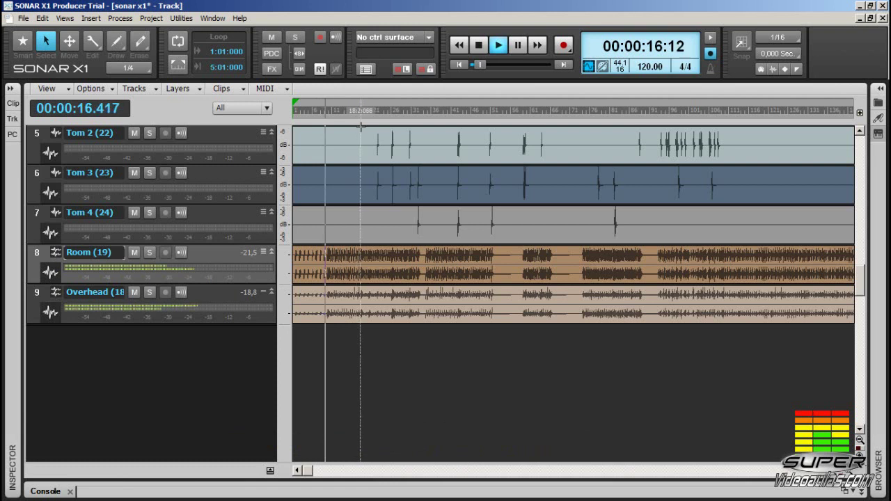
{"action": "left_click_drag", "start_coordinate": [861, 291], "coordinate": [840, 133]}
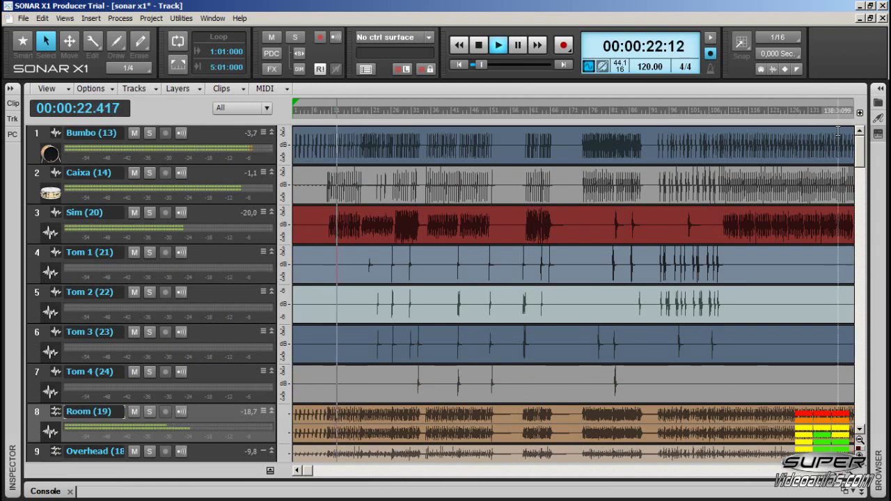
{"action": "key", "text": "space"}
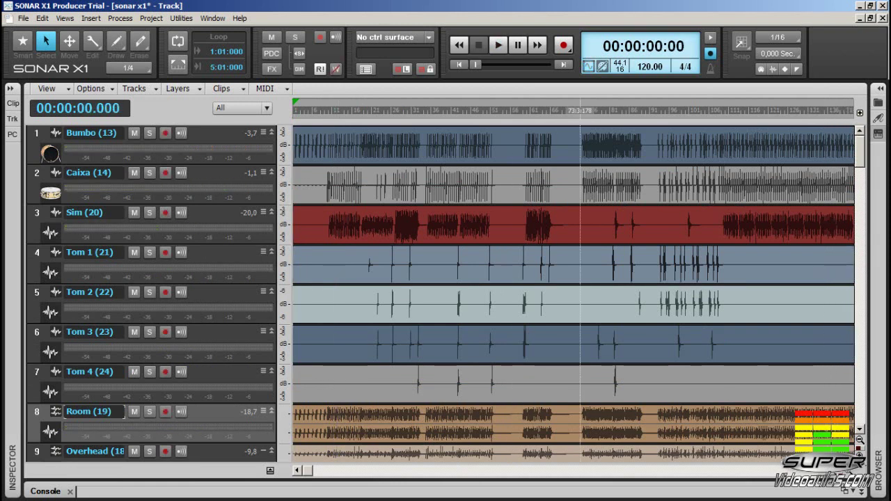
Try different timeline zoom levels and track heights, finishing with all nine tracks at minimum height.
{"action": "left_click", "coordinate": [860, 440]}
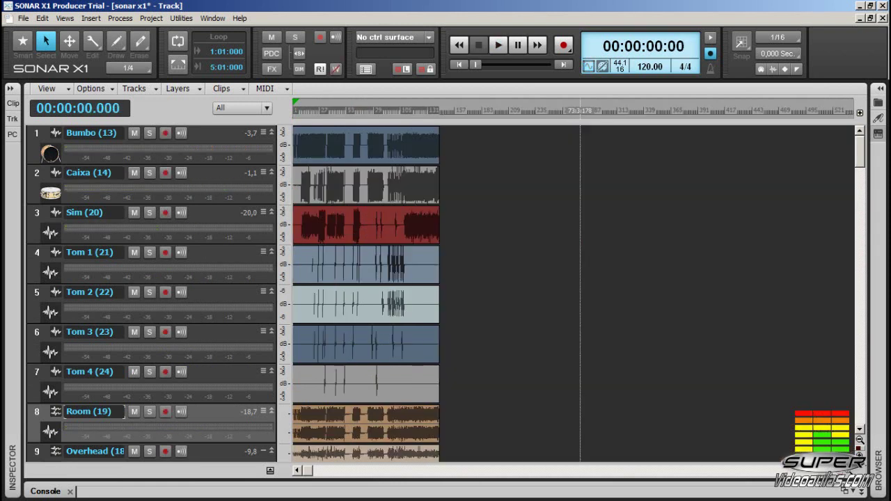
{"action": "left_click", "coordinate": [851, 476]}
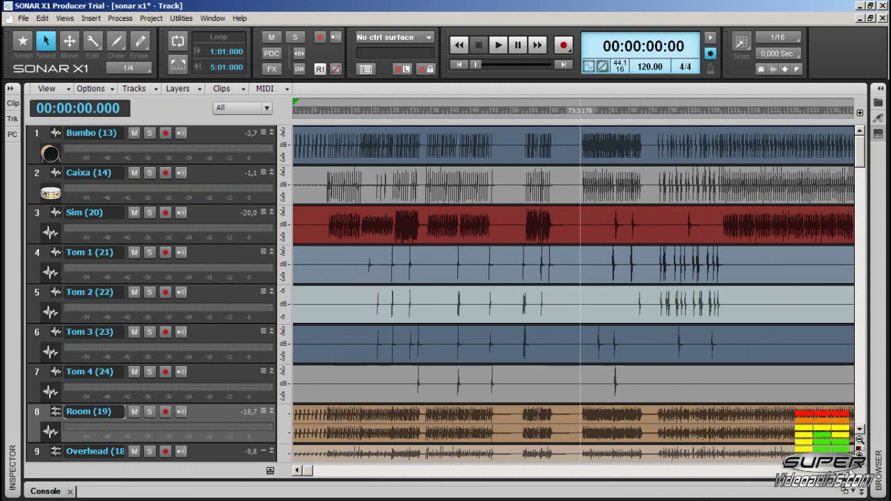
{"action": "left_click", "coordinate": [861, 441]}
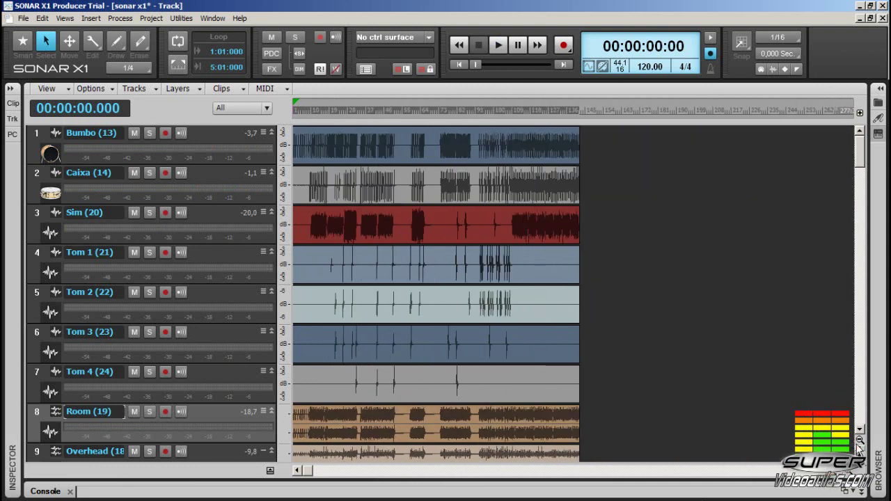
{"action": "left_click", "coordinate": [860, 440]}
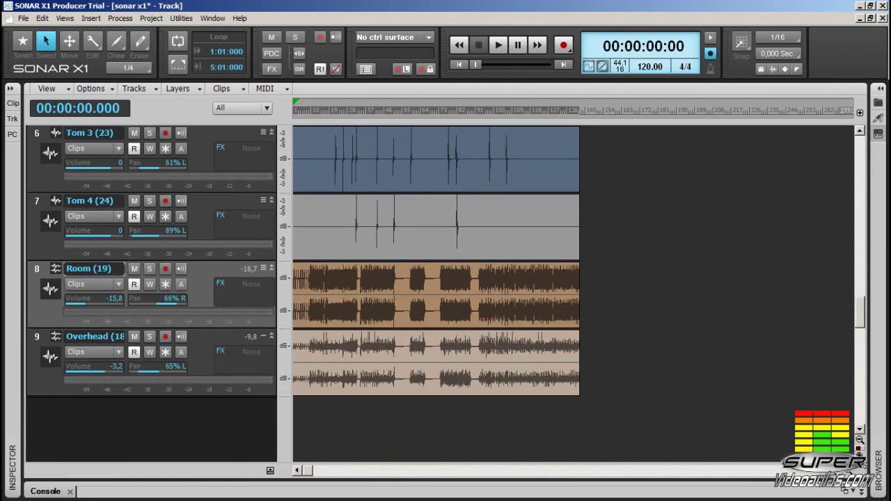
{"action": "left_click", "coordinate": [861, 443]}
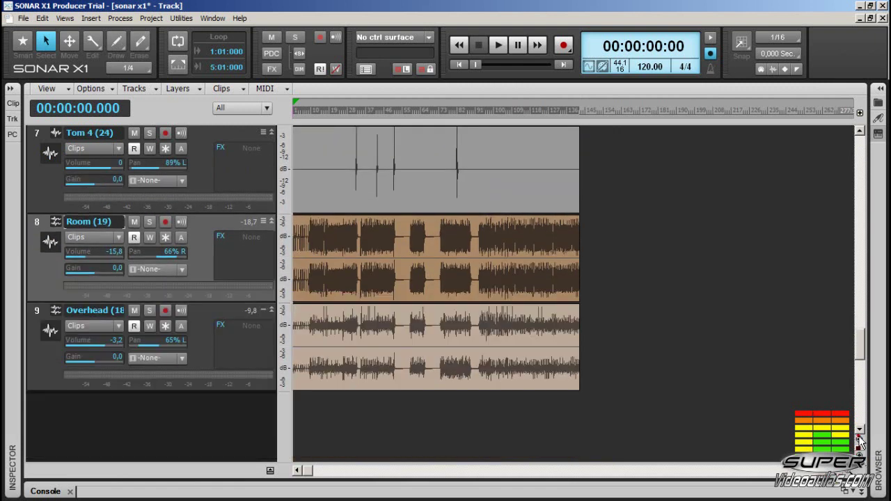
{"action": "left_click", "coordinate": [860, 442]}
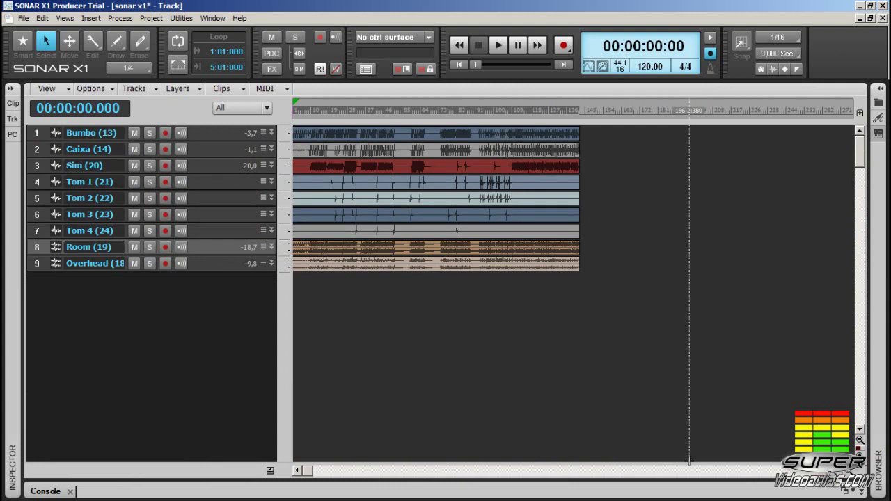
Zoom the timeline out and back in horizontally until the drum clips nearly fill the clips area.
{"action": "key", "text": "ctrl+Left"}
{"action": "key", "text": "ctrl+Left"}
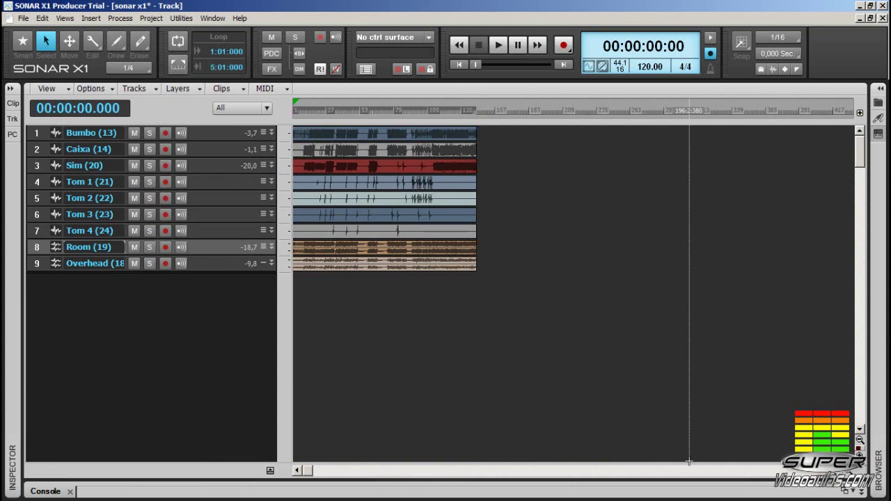
{"action": "key", "text": "ctrl+Left"}
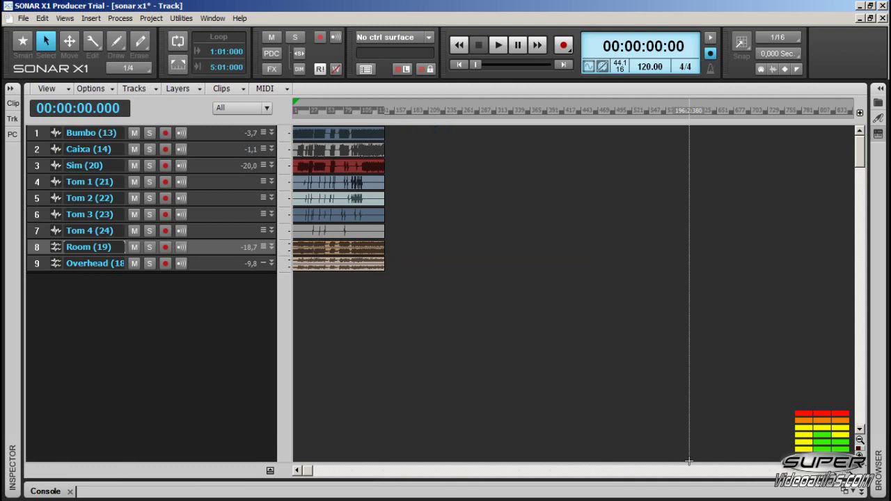
{"action": "key", "text": "ctrl+Right"}
{"action": "key", "text": "ctrl+Right"}
{"action": "key", "text": "ctrl+Right"}
{"action": "key", "text": "ctrl+Right"}
{"action": "key", "text": "ctrl+Right"}
{"action": "key", "text": "ctrl+Right"}
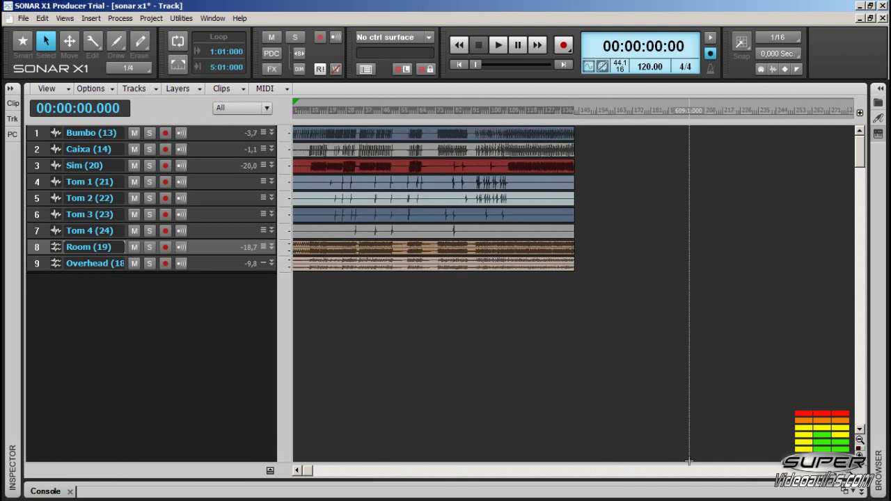
{"action": "key", "text": "ctrl+Right"}
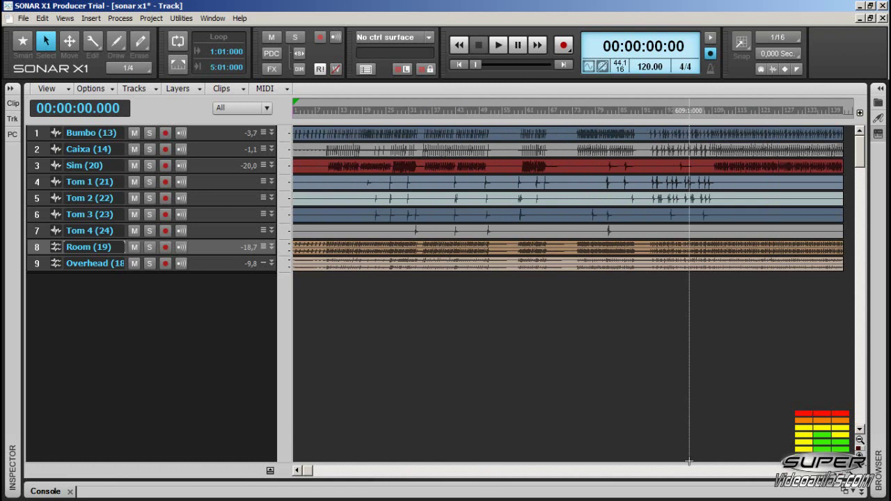
Zoom the tracks in vertically and back out until all nine fit at minimum height.
{"action": "key", "text": "ctrl+Down"}
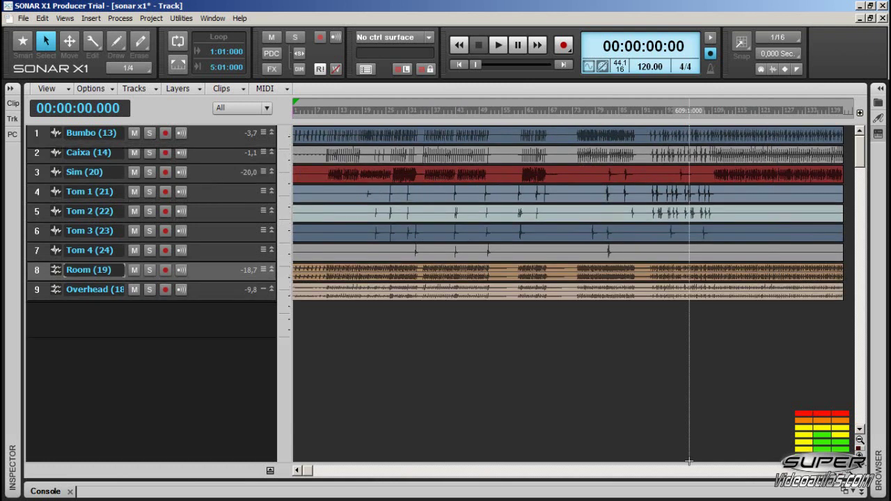
{"action": "key", "text": "ctrl+Down"}
{"action": "key", "text": "ctrl+Down"}
{"action": "key", "text": "ctrl+Down"}
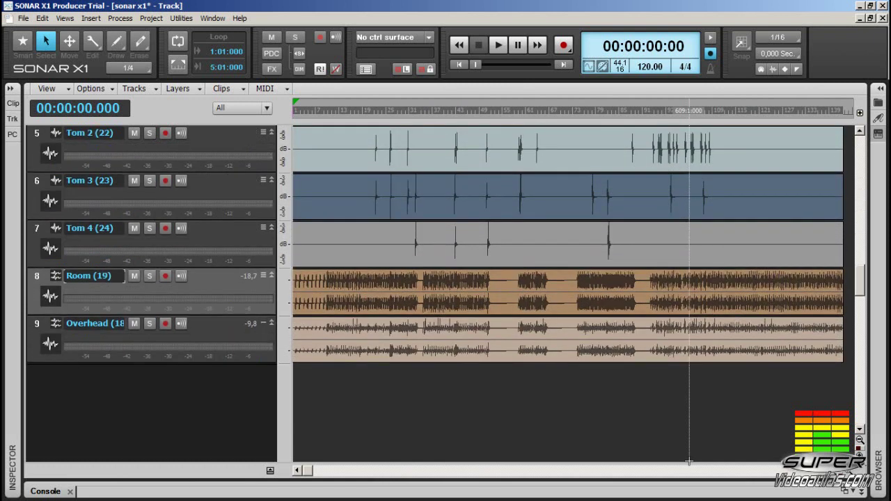
{"action": "key", "text": "ctrl+Down"}
{"action": "key", "text": "ctrl+Up"}
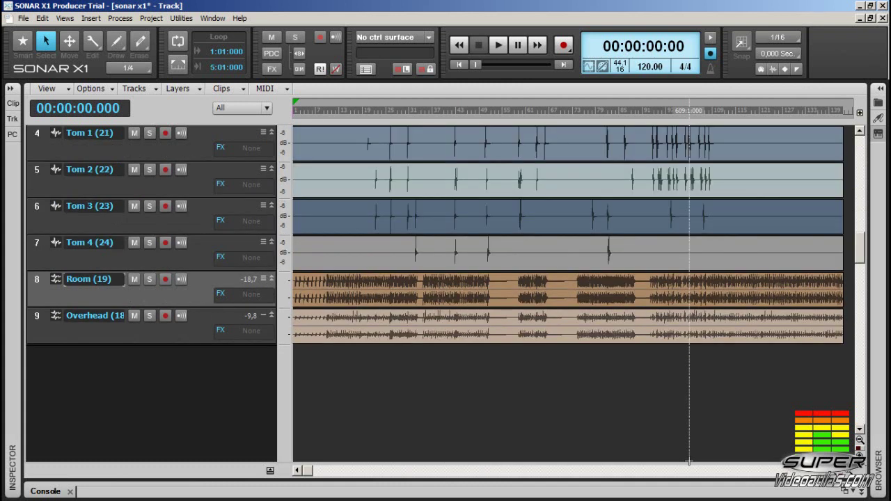
{"action": "key", "text": "ctrl+Up"}
{"action": "key", "text": "ctrl+Up"}
{"action": "key", "text": "ctrl+Up"}
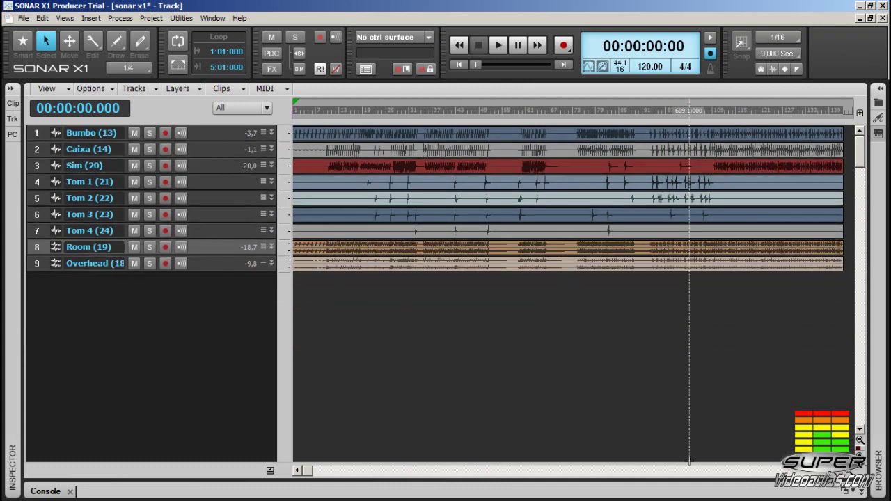
Combine horizontal and vertical zooming in and out, finishing with the complete clips of all nine tracks in view.
{"action": "key", "text": "ctrl+Left"}
{"action": "key", "text": "ctrl+Down"}
{"action": "key", "text": "ctrl+Down"}
{"action": "key", "text": "ctrl+Down"}
{"action": "key", "text": "ctrl+Left"}
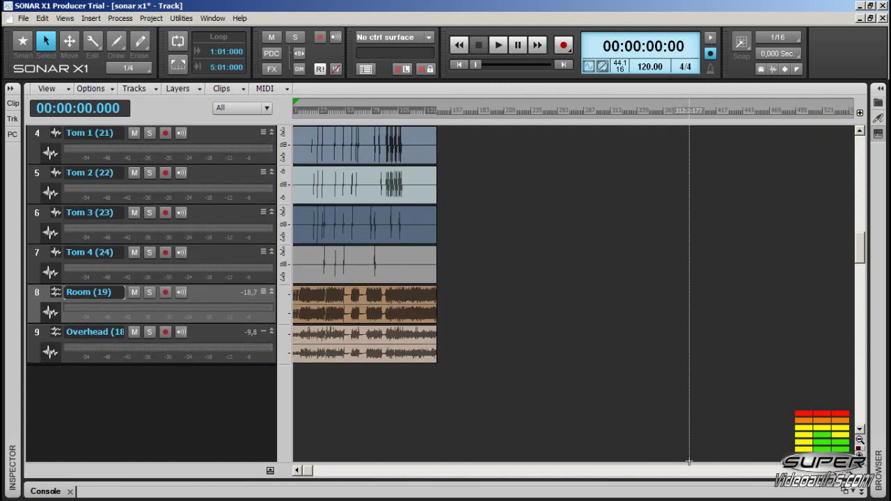
{"action": "key", "text": "ctrl+Right"}
{"action": "key", "text": "ctrl+Right"}
{"action": "key", "text": "ctrl+Up"}
{"action": "key", "text": "ctrl+Up"}
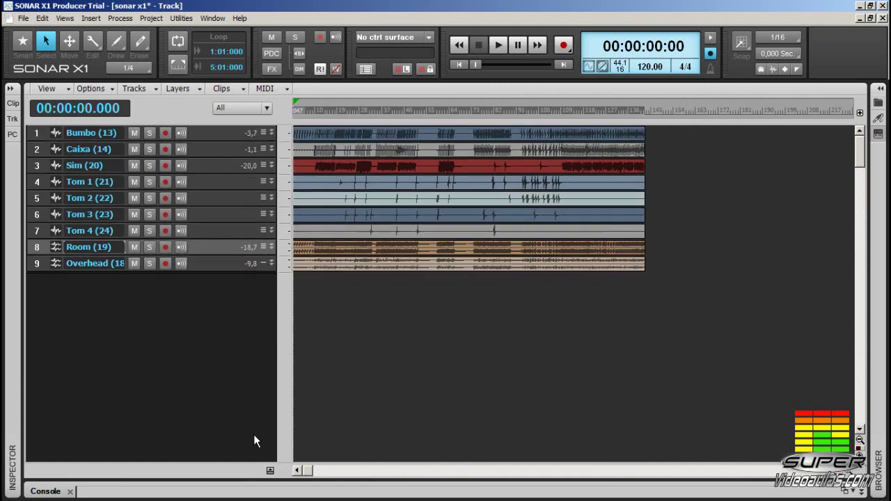
Show the bus section with the Master and Metronome buses and hide it again.
{"action": "left_click", "coordinate": [271, 472]}
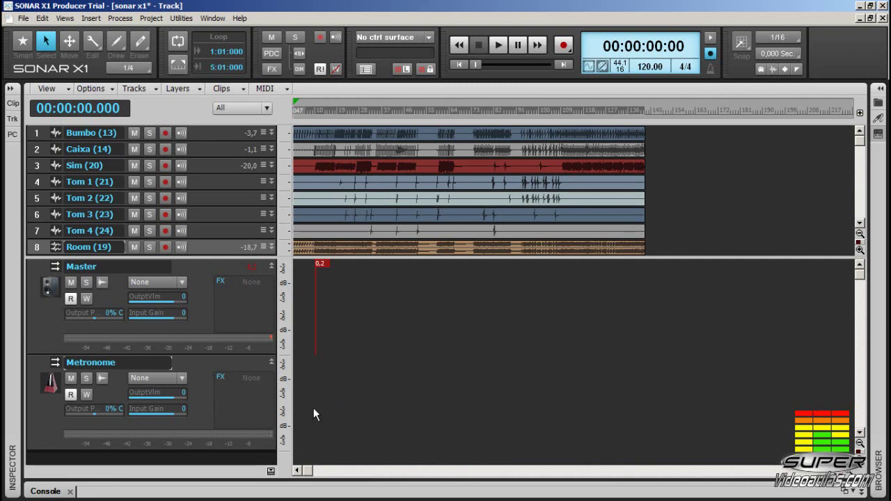
{"action": "left_click", "coordinate": [271, 472]}
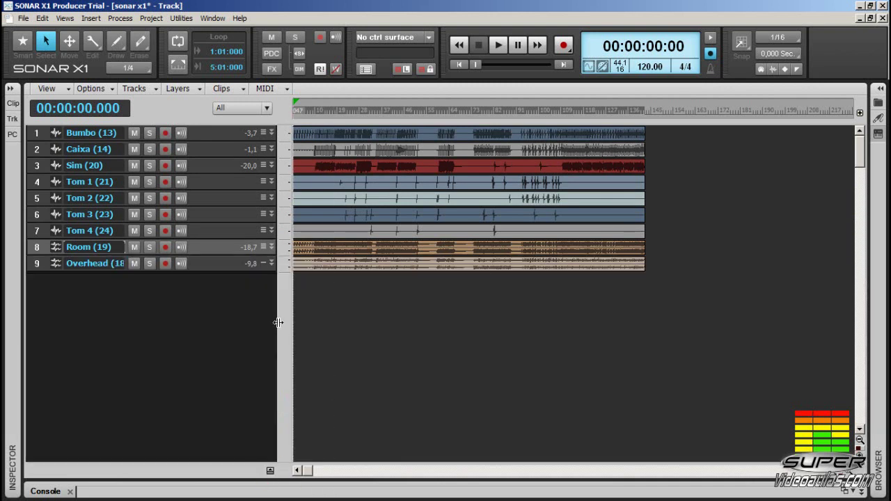
Move the now time to the project's end and enlarge the Bumbo track until its volume, pan and gain controls fit.
{"action": "key", "text": "ctrl+End"}
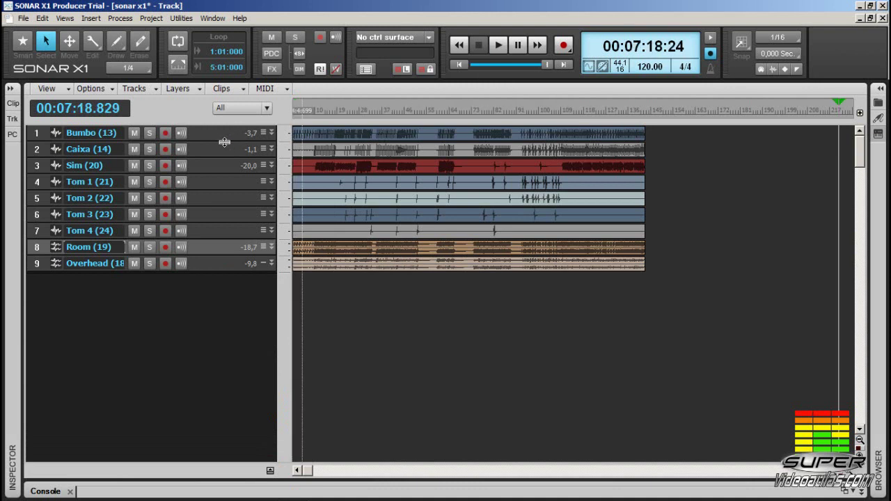
{"action": "left_click_drag", "start_coordinate": [223, 142], "coordinate": [218, 235]}
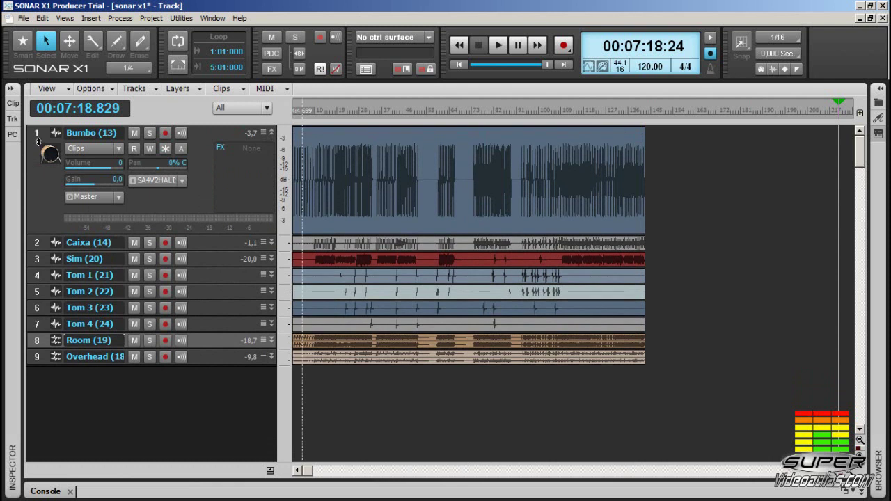
Alternate the selection between the Bumbo and Caixa tracks, ending with Bumbo selected.
{"action": "left_click", "coordinate": [38, 131]}
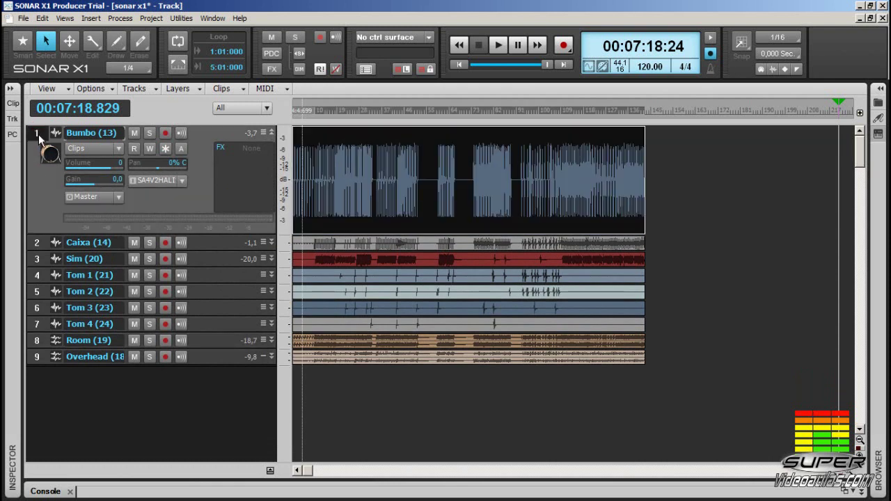
{"action": "left_click", "coordinate": [39, 243]}
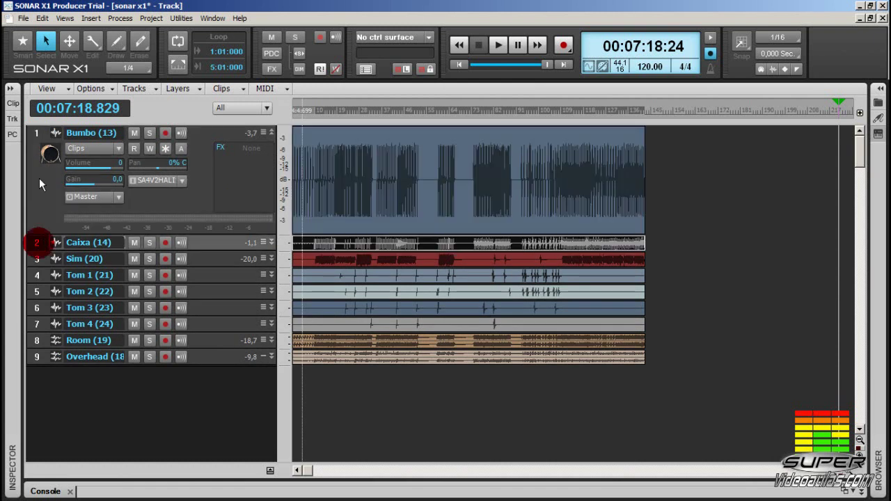
{"action": "left_click", "coordinate": [38, 135]}
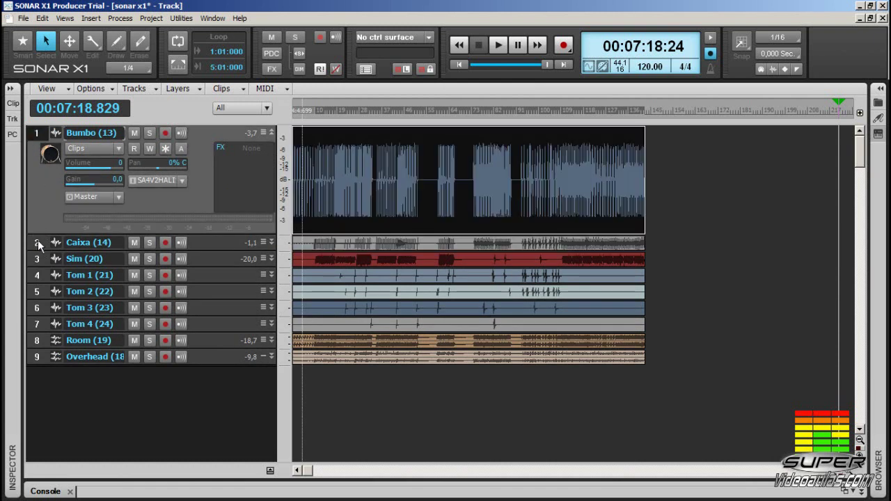
Select the Bumbo, Caixa and Sim tracks together.
{"action": "left_click", "coordinate": [38, 240]}
{"action": "left_click", "coordinate": [34, 134]}
{"action": "left_click", "coordinate": [41, 243]}
{"action": "left_click", "coordinate": [37, 259]}
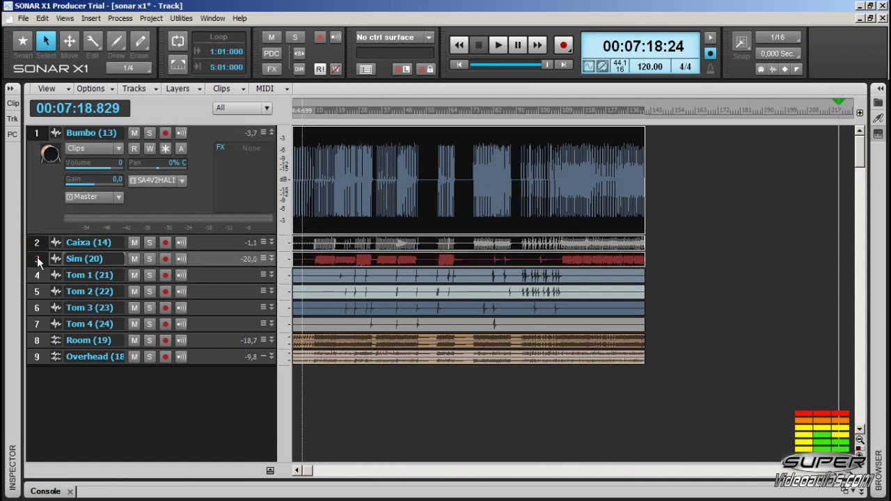
Select only the Bumbo track.
{"action": "left_click", "coordinate": [36, 132]}
{"action": "left_click_drag", "start_coordinate": [34, 343], "coordinate": [35, 178]}
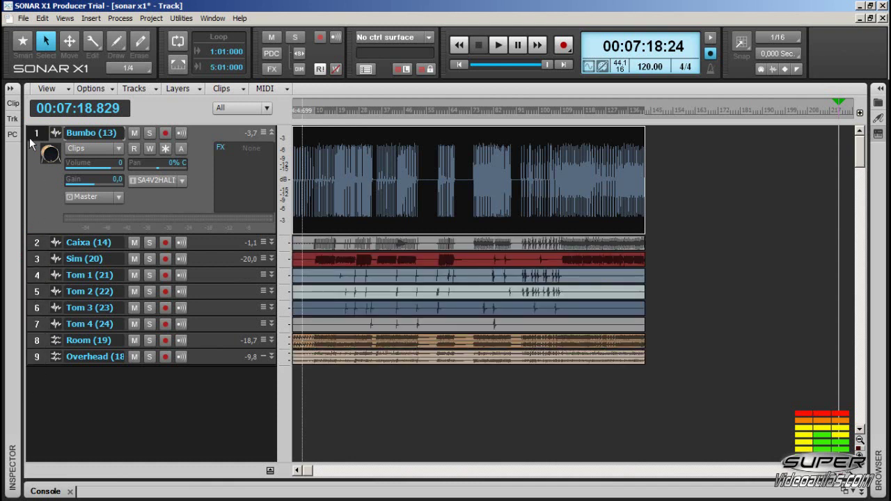
{"action": "left_click_drag", "start_coordinate": [31, 240], "coordinate": [33, 146]}
Switch the Bumbo track's icon to large, back to small, and to large again.
{"action": "right_click", "coordinate": [50, 155]}
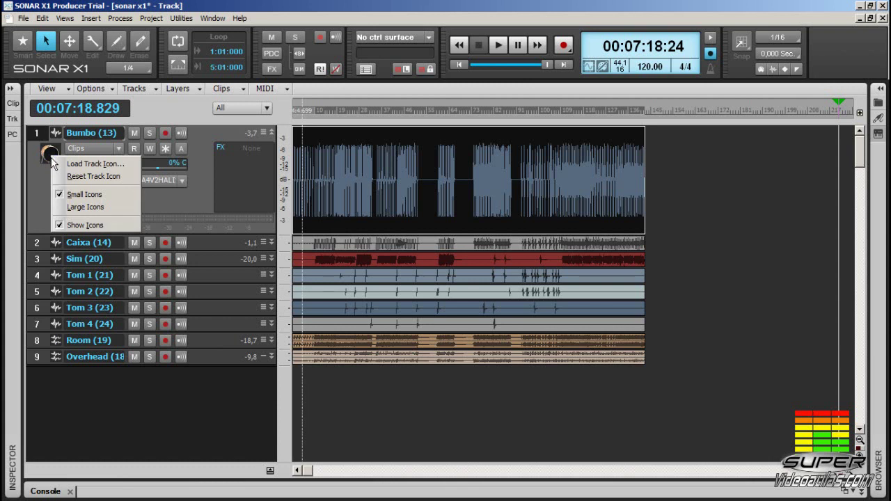
{"action": "left_click", "coordinate": [63, 206]}
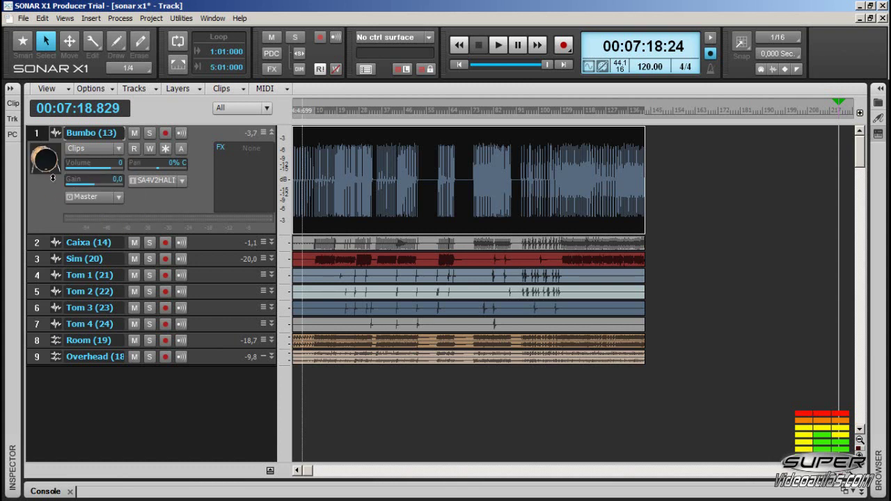
{"action": "right_click", "coordinate": [43, 156]}
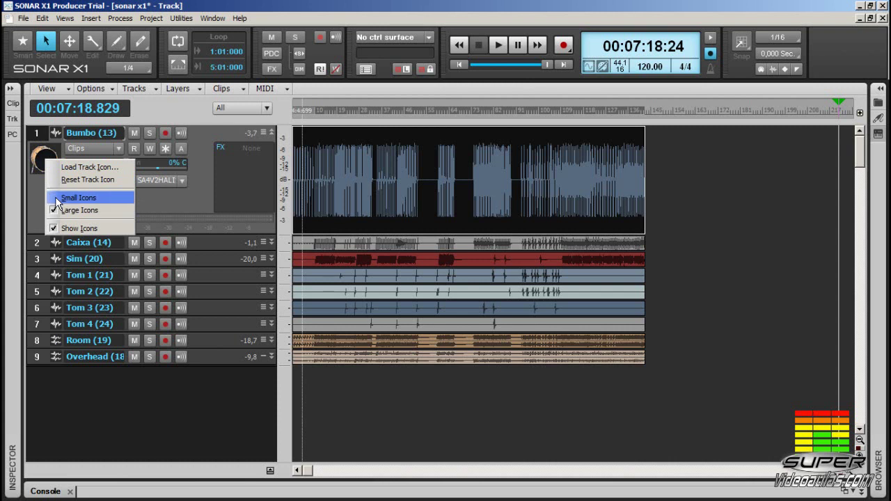
{"action": "left_click", "coordinate": [59, 197]}
{"action": "right_click", "coordinate": [46, 157]}
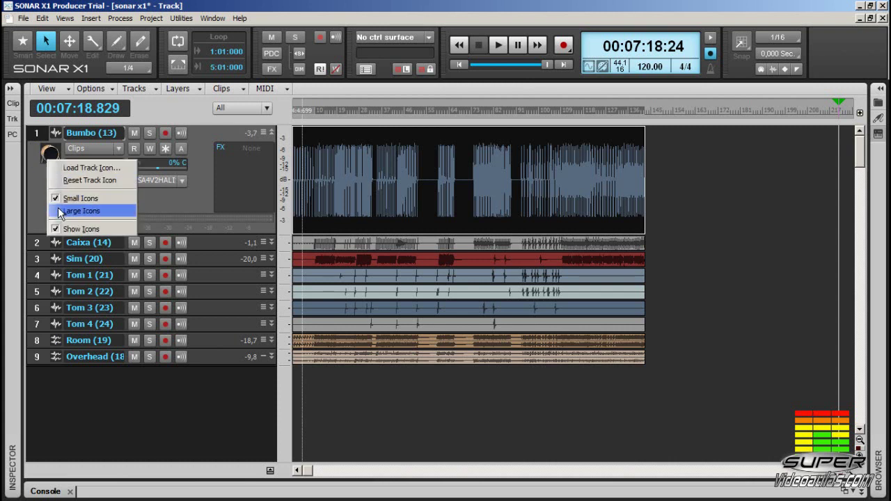
{"action": "left_click", "coordinate": [58, 207]}
Hide the track icons in the Track view.
{"action": "right_click", "coordinate": [49, 156]}
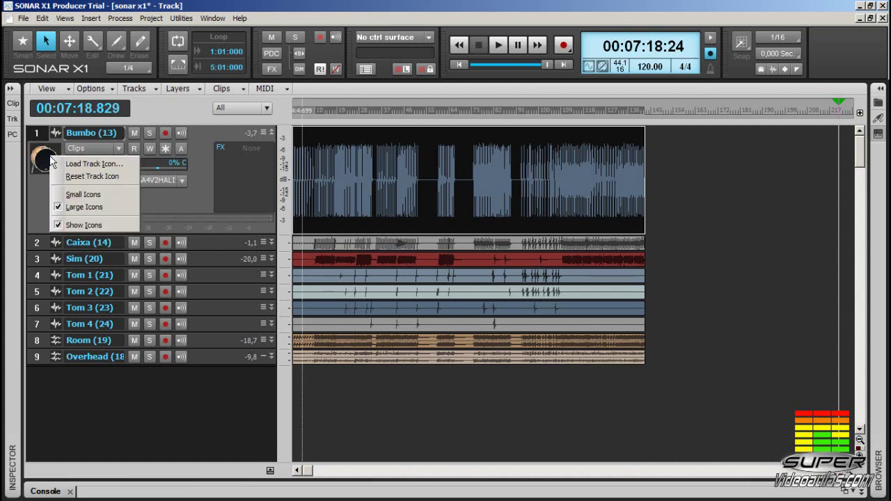
{"action": "left_click", "coordinate": [60, 225]}
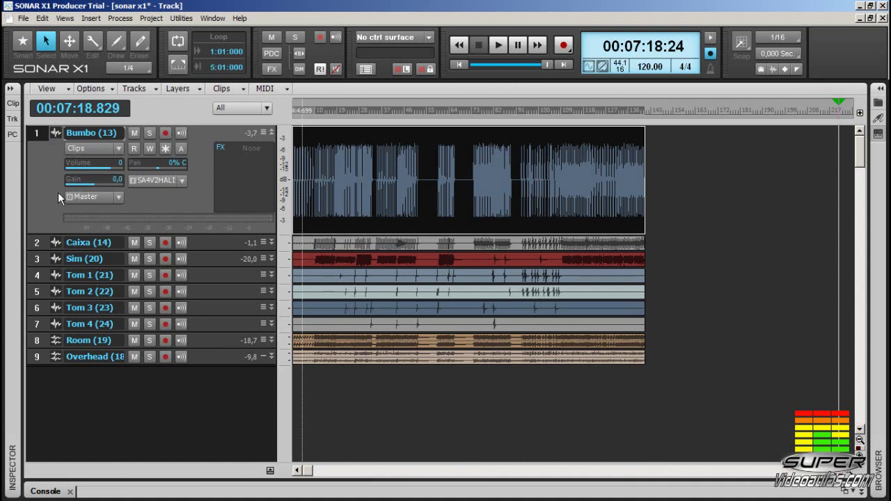
{"action": "right_click", "coordinate": [48, 153]}
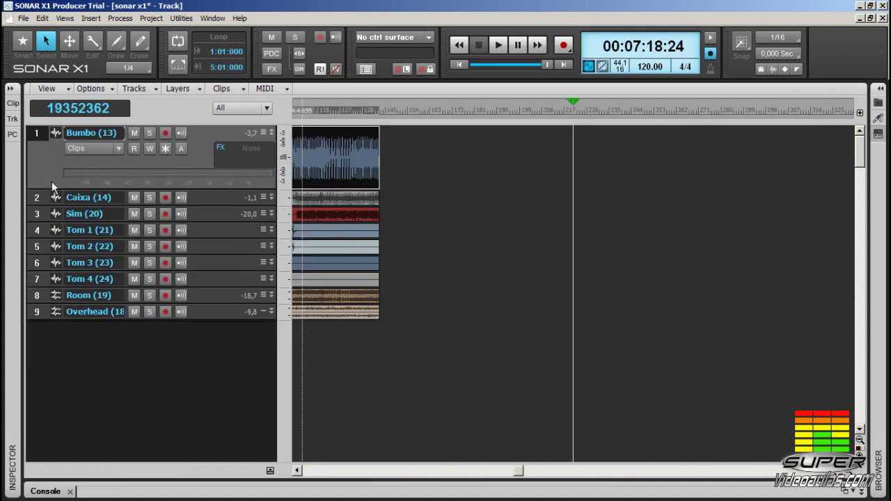
Enlarge the Bumbo track until its volume, pan and gain controls fit, and show the icons in the Track view.
{"action": "left_click_drag", "start_coordinate": [45, 188], "coordinate": [43, 239]}
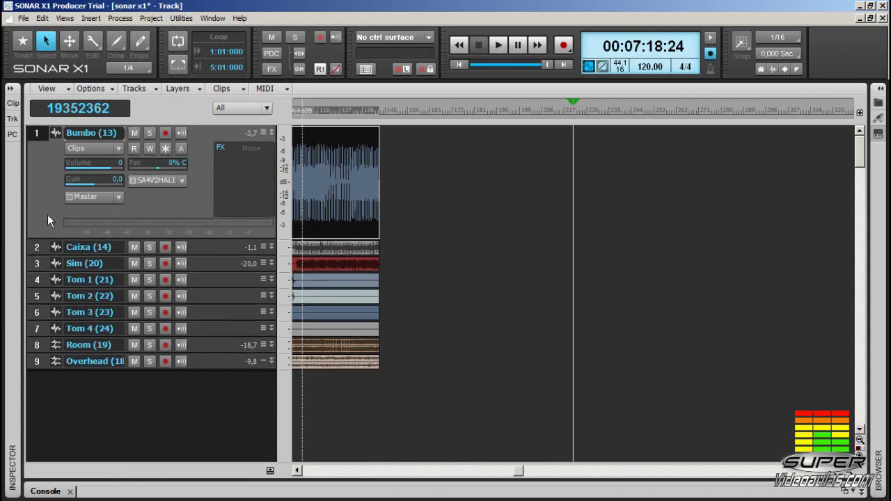
{"action": "left_click", "coordinate": [65, 19]}
{"action": "mouse_move", "coordinate": [96, 313]}
{"action": "mouse_move", "coordinate": [224, 325]}
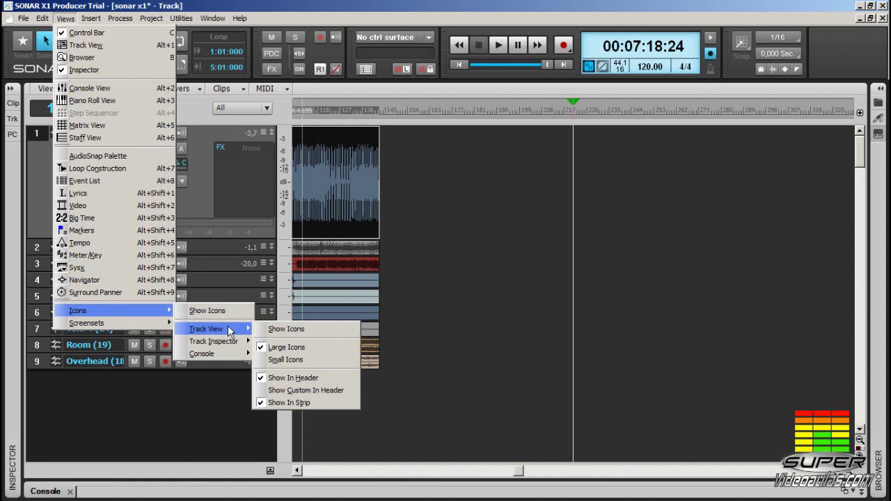
{"action": "left_click", "coordinate": [263, 330]}
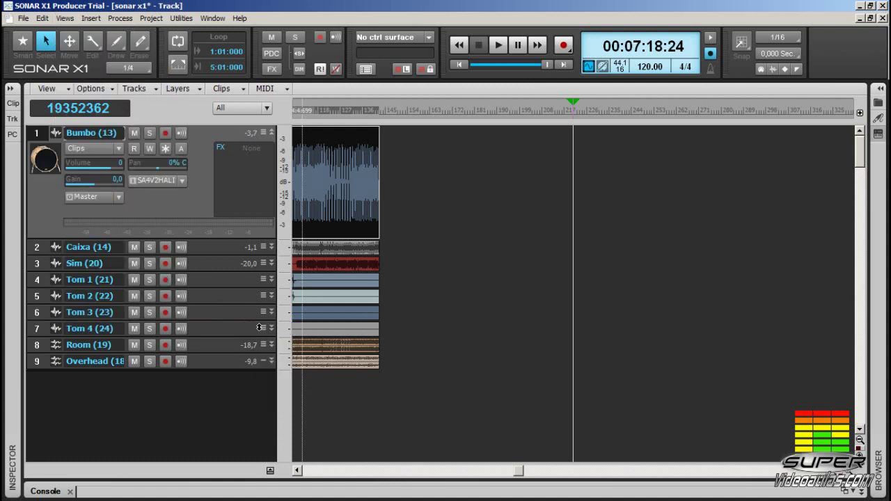
Load the Kick Drum 3 image from the Drums folder as the Bumbo track's icon.
{"action": "right_click", "coordinate": [49, 165]}
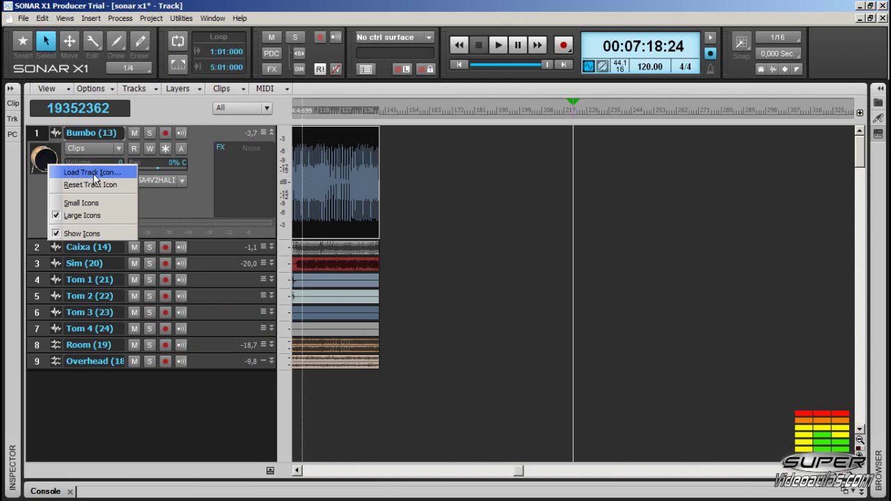
{"action": "left_click", "coordinate": [93, 174]}
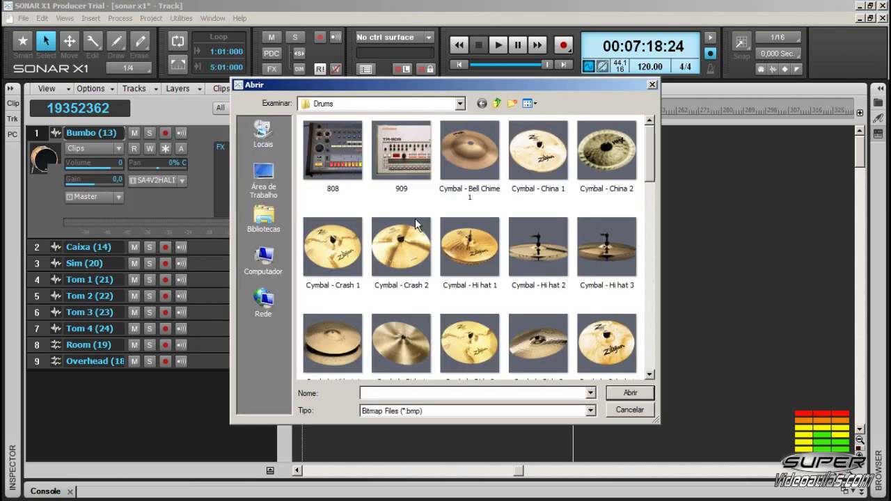
{"action": "left_click_drag", "start_coordinate": [650, 173], "coordinate": [645, 277]}
{"action": "left_click", "coordinate": [394, 220]}
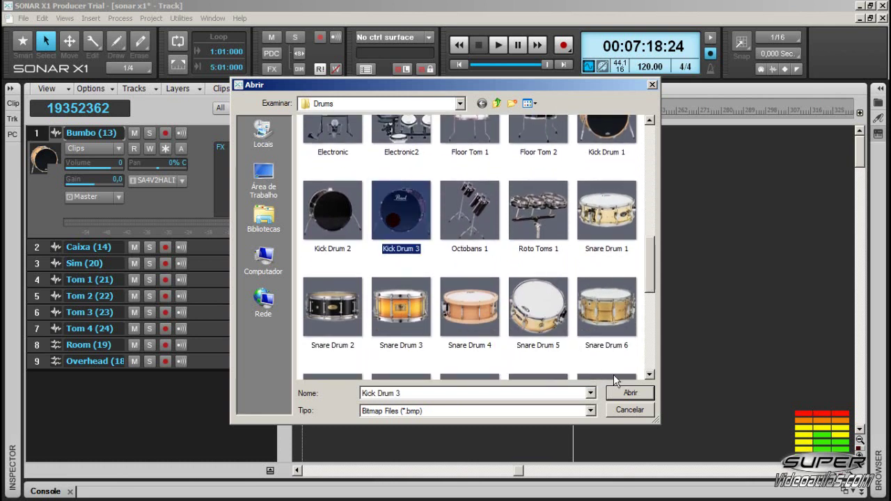
{"action": "left_click", "coordinate": [630, 393]}
Open the Bumbo track's name for editing, close it, and clear the track's selection.
{"action": "double_click", "coordinate": [105, 132]}
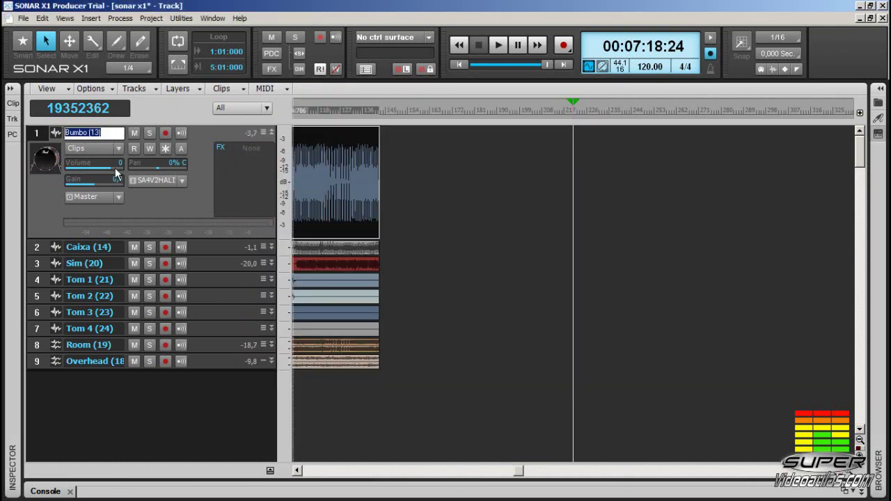
{"action": "key", "text": "Return"}
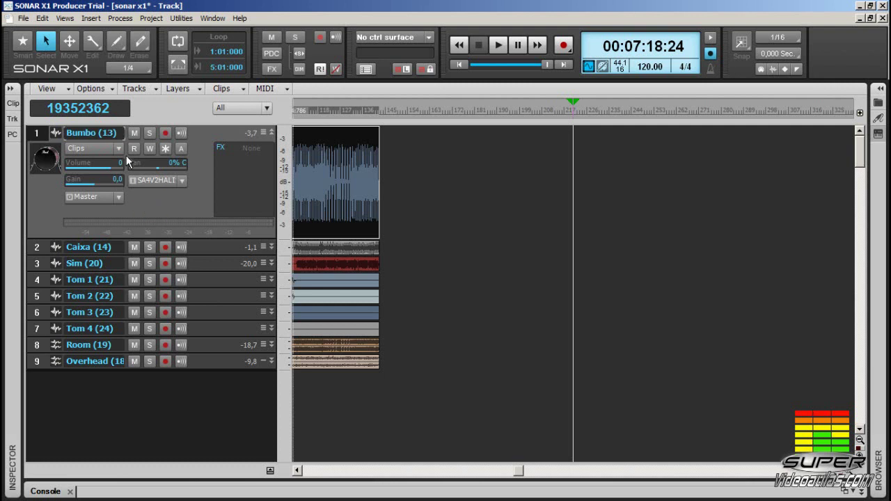
{"action": "left_click", "coordinate": [137, 213]}
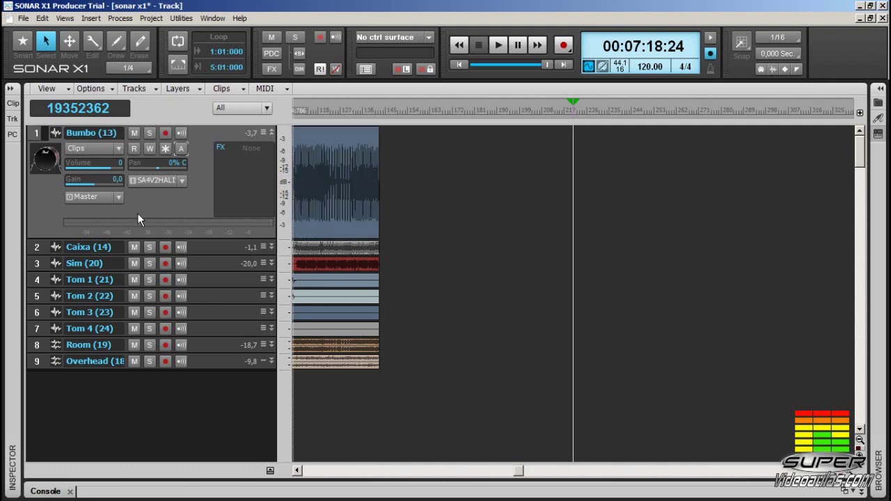
Turn mute and solo on and off again for the Bumbo track.
{"action": "left_click", "coordinate": [135, 133]}
{"action": "left_click", "coordinate": [148, 132]}
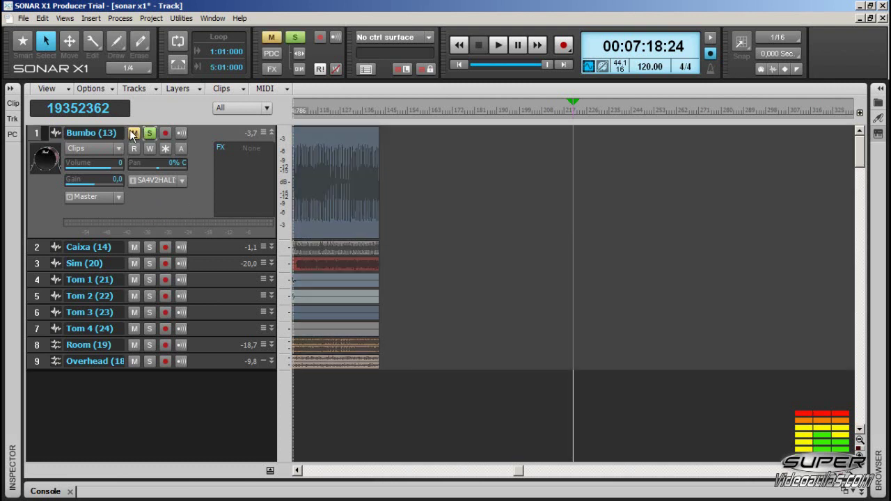
{"action": "left_click", "coordinate": [153, 132]}
Turn record arming and input echo on and off again for the Bumbo track.
{"action": "left_click", "coordinate": [165, 133]}
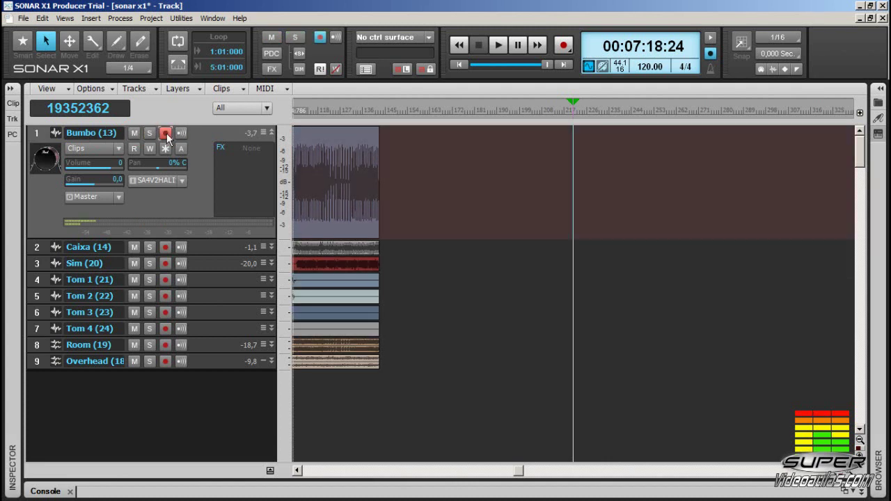
{"action": "left_click", "coordinate": [181, 133]}
{"action": "left_click", "coordinate": [181, 133]}
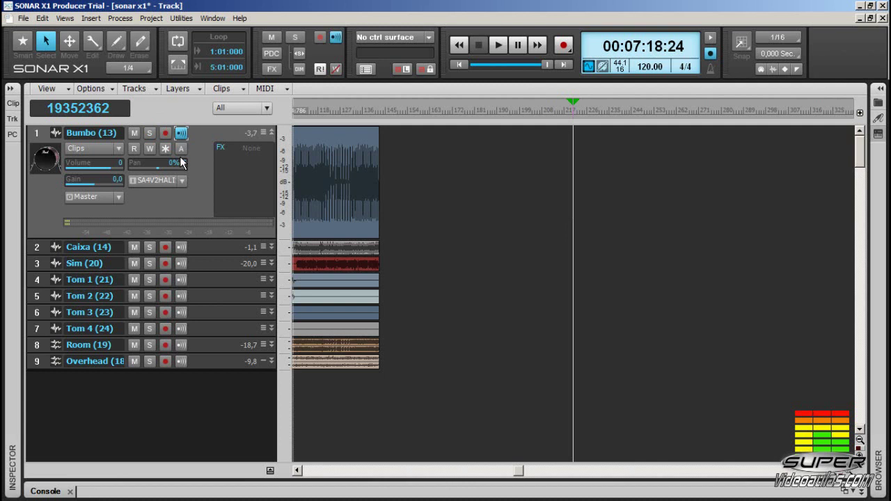
{"action": "left_click", "coordinate": [181, 133]}
Examine the Bumbo track's edit filter choices, such as Audio Transients and Automation, and its output routing choices.
{"action": "left_click", "coordinate": [120, 148]}
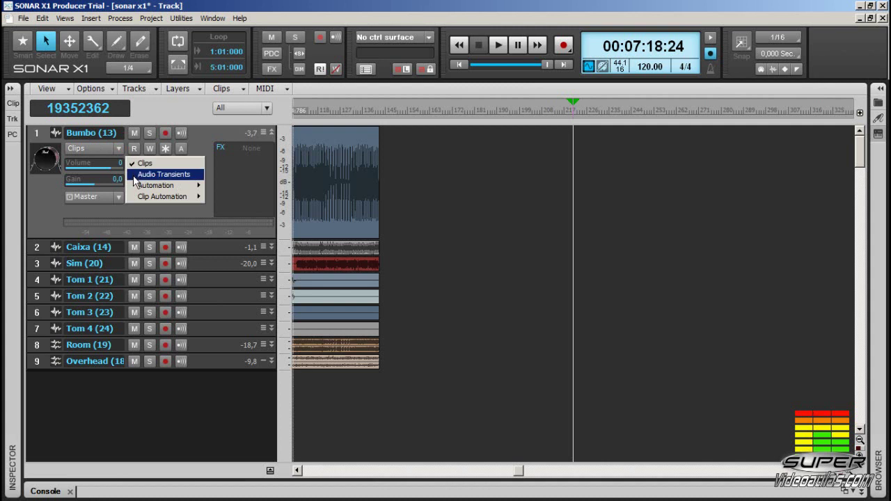
{"action": "left_click", "coordinate": [134, 214]}
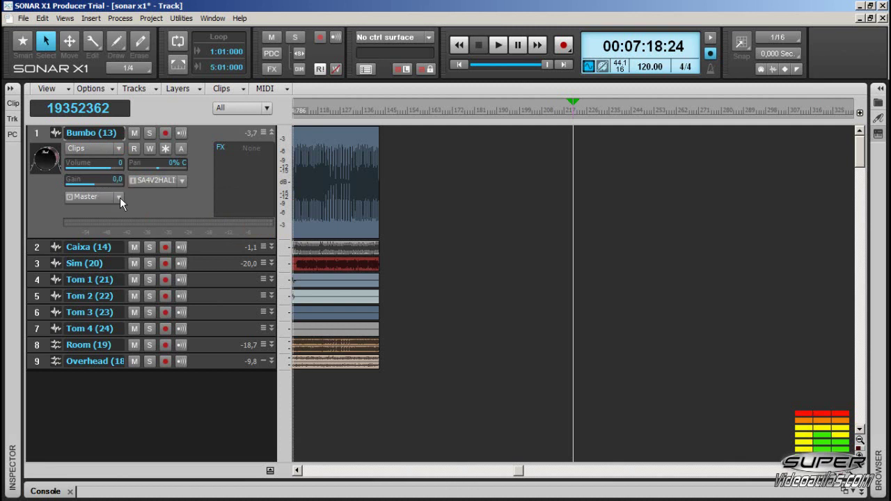
{"action": "left_click", "coordinate": [120, 197]}
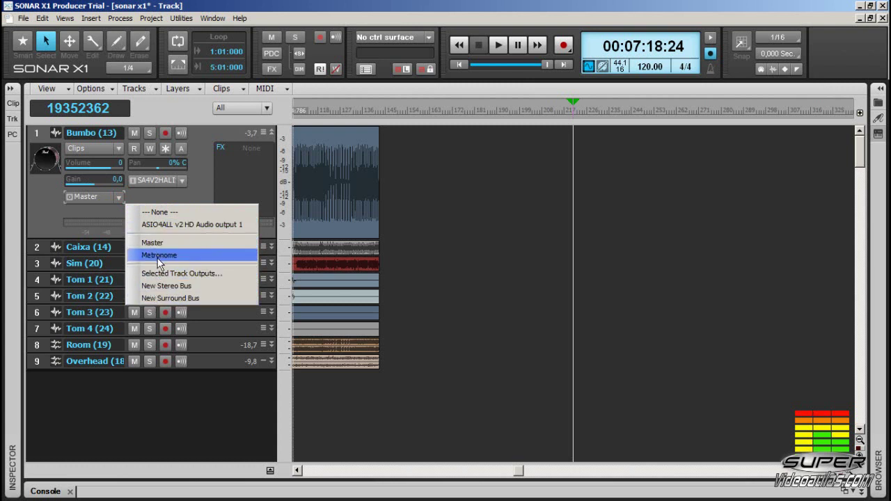
{"action": "left_click", "coordinate": [153, 197]}
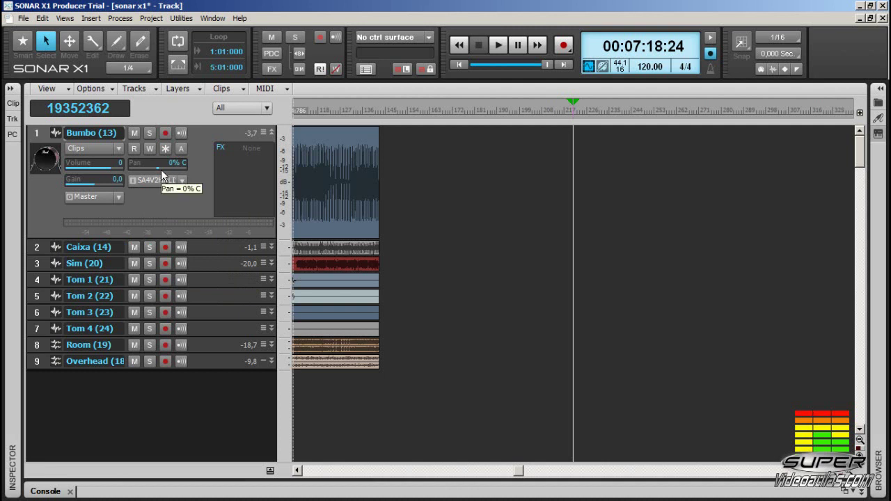
Set the Bumbo track's pan to 1% L and examine its input and effects bin options.
{"action": "left_click_drag", "start_coordinate": [161, 169], "coordinate": [159, 169]}
{"action": "left_click", "coordinate": [183, 181]}
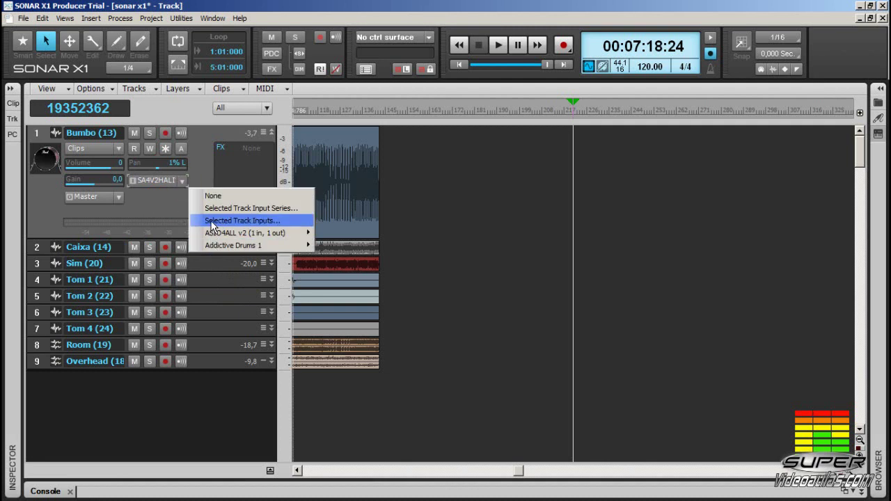
{"action": "left_click", "coordinate": [158, 233]}
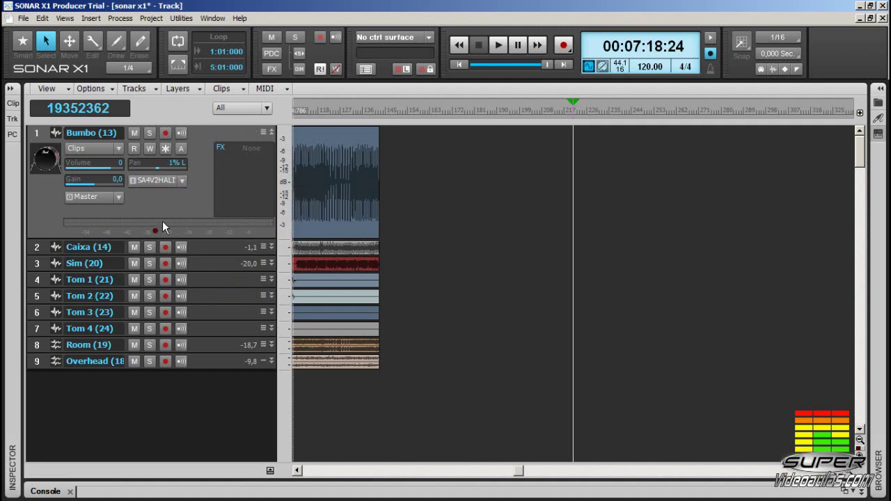
{"action": "right_click", "coordinate": [241, 174]}
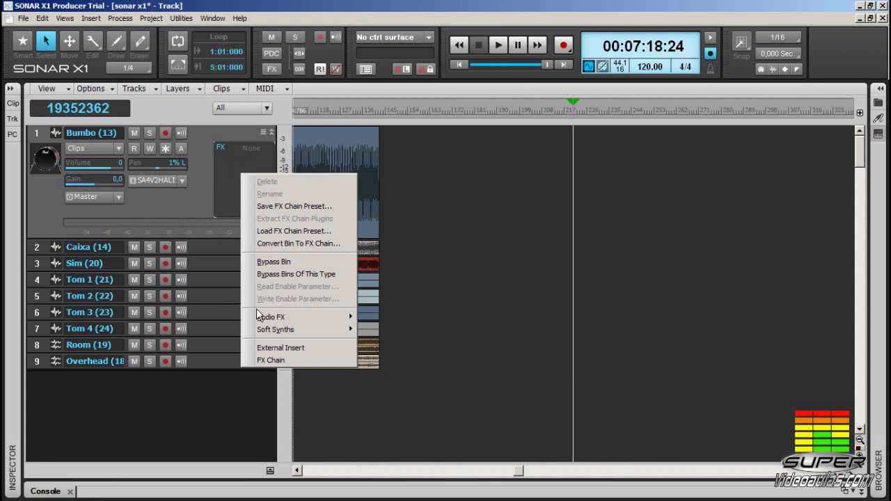
{"action": "left_click", "coordinate": [243, 152]}
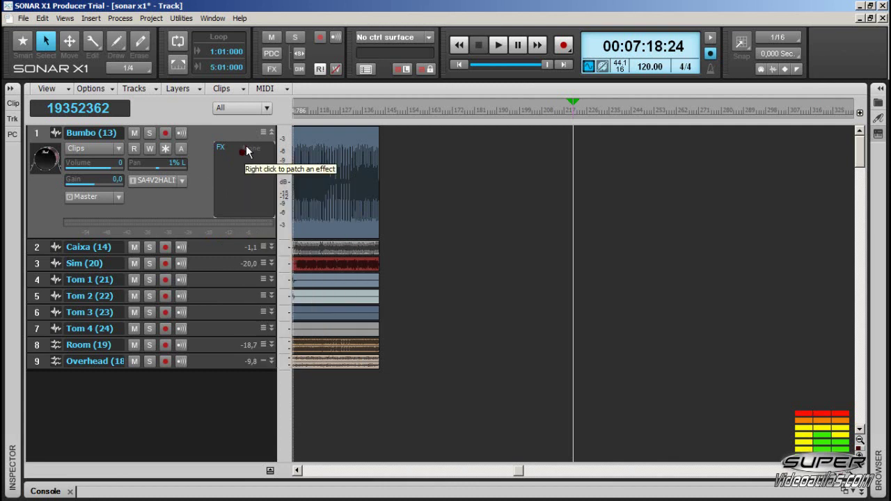
Collapse and restore the Bumbo track strip twice, ending with it expanded.
{"action": "left_click", "coordinate": [270, 133]}
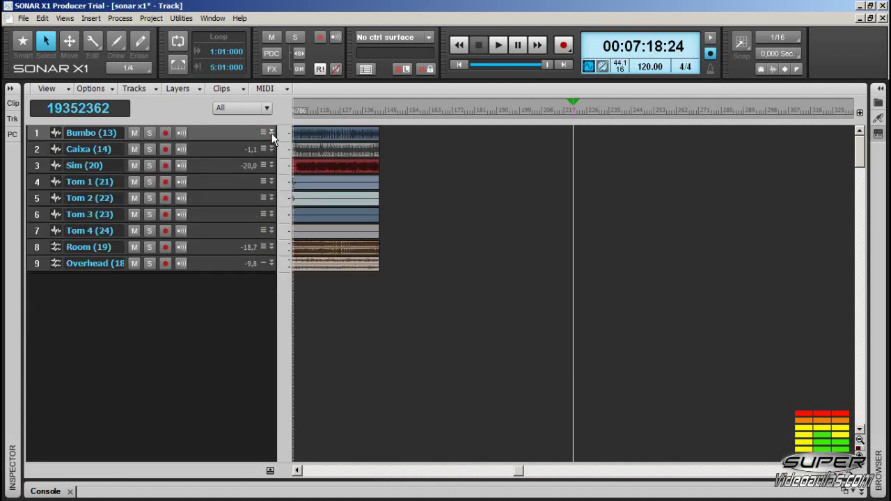
{"action": "left_click", "coordinate": [272, 133]}
{"action": "left_click", "coordinate": [272, 133]}
{"action": "left_click", "coordinate": [271, 133]}
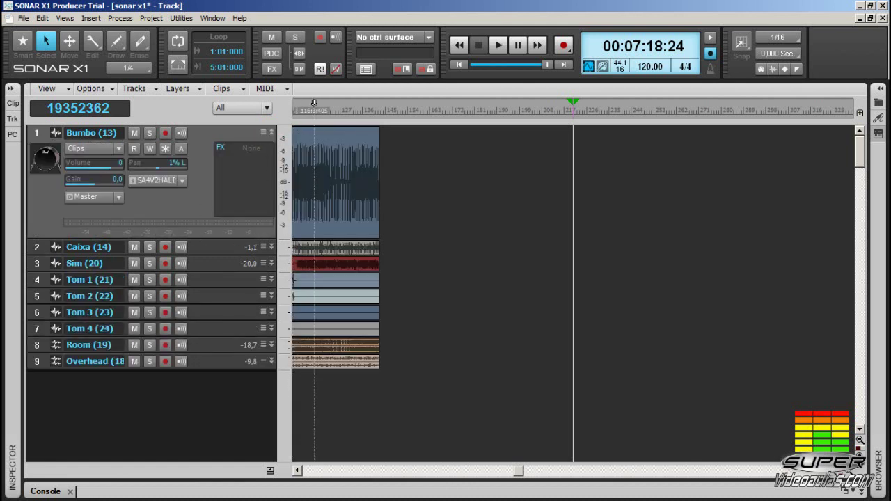
Play the project from the beginning with the Bumbo track soloed, and stop playback.
{"action": "left_click", "coordinate": [459, 44]}
{"action": "left_click", "coordinate": [497, 44]}
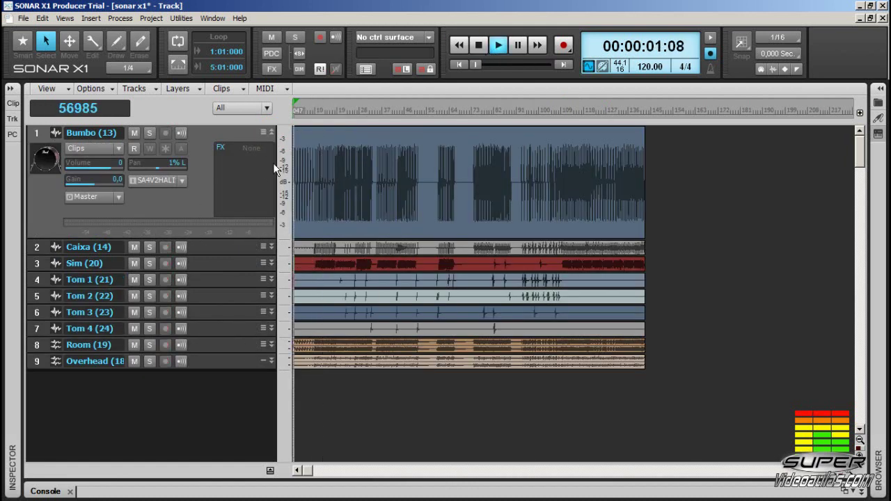
{"action": "left_click", "coordinate": [149, 132]}
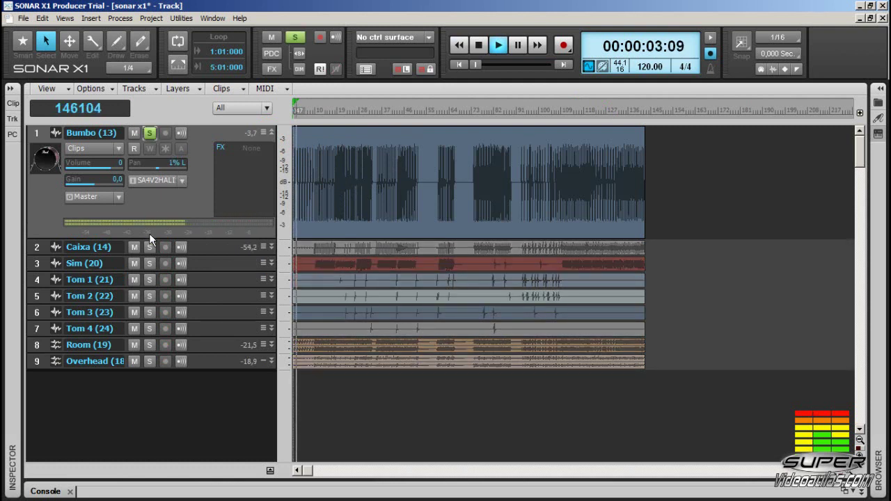
{"action": "key", "text": "space"}
Set the meter options to Horizontal Meters and then switch them to Vertical Meters.
{"action": "left_click", "coordinate": [90, 89]}
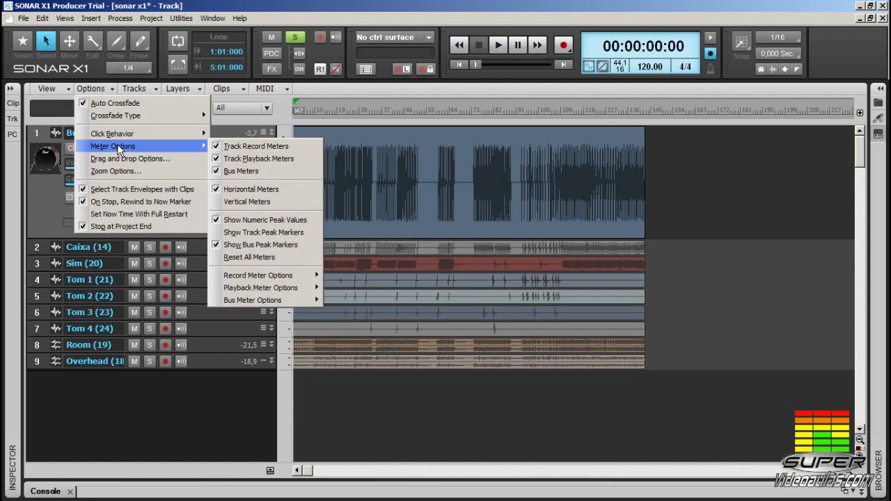
{"action": "left_click", "coordinate": [223, 188]}
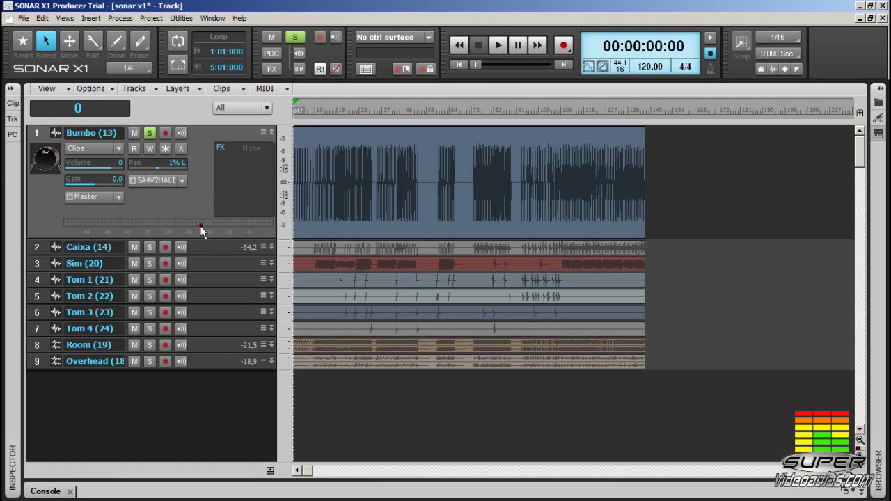
{"action": "left_click", "coordinate": [110, 90]}
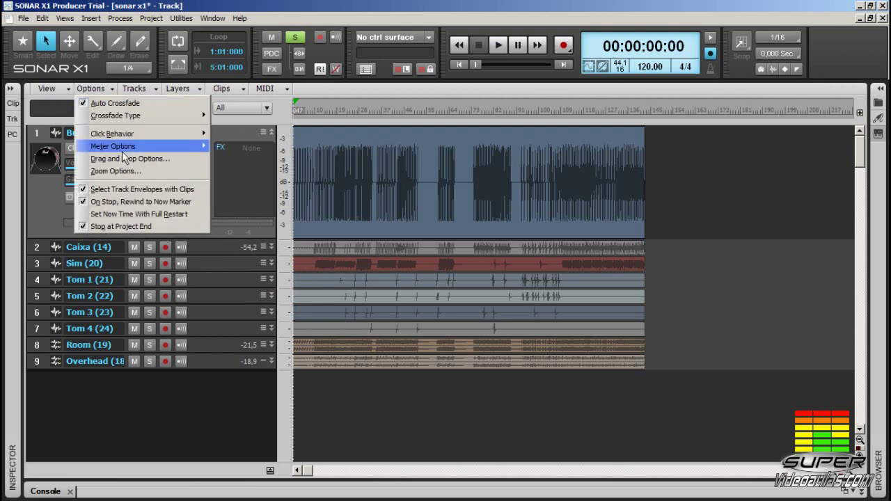
{"action": "mouse_move", "coordinate": [124, 149]}
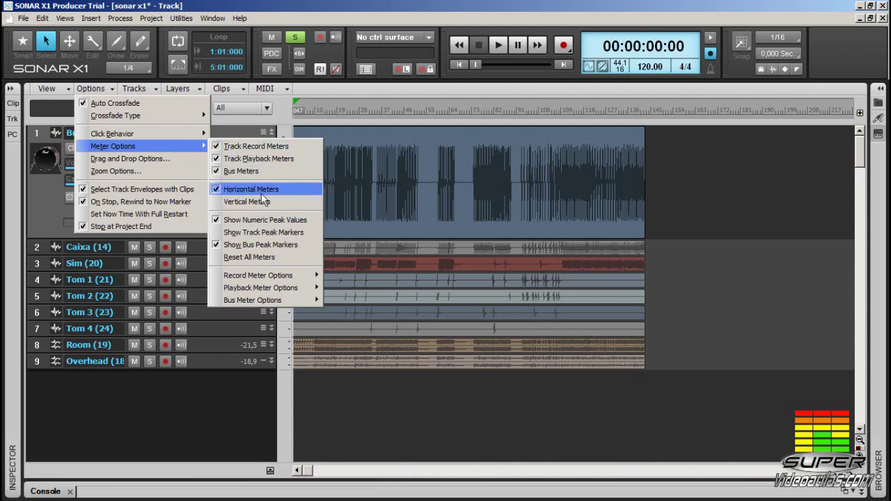
{"action": "left_click", "coordinate": [222, 203]}
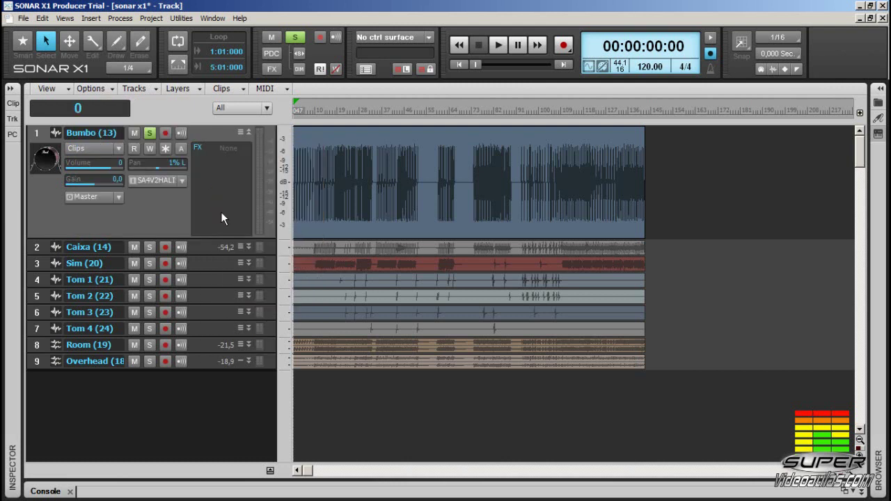
Play the project to watch the Bumbo track's meter, move the playback position near the start, and stop playback.
{"action": "key", "text": "space"}
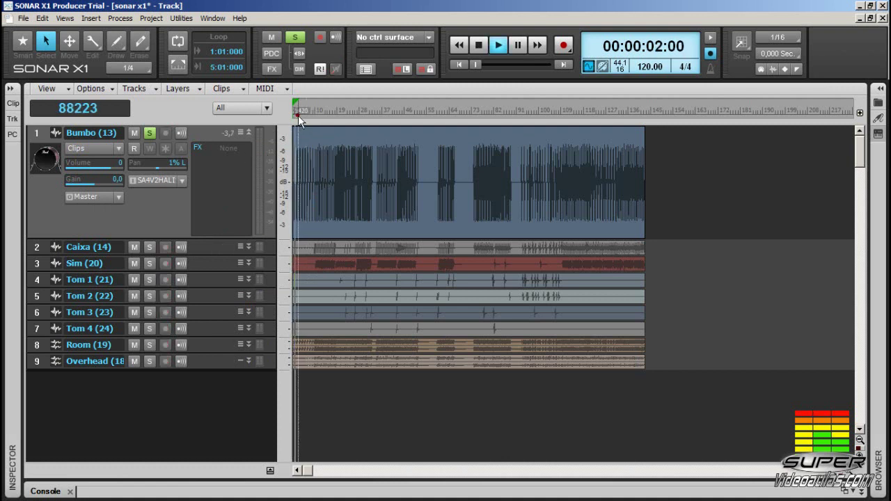
{"action": "left_click", "coordinate": [298, 115]}
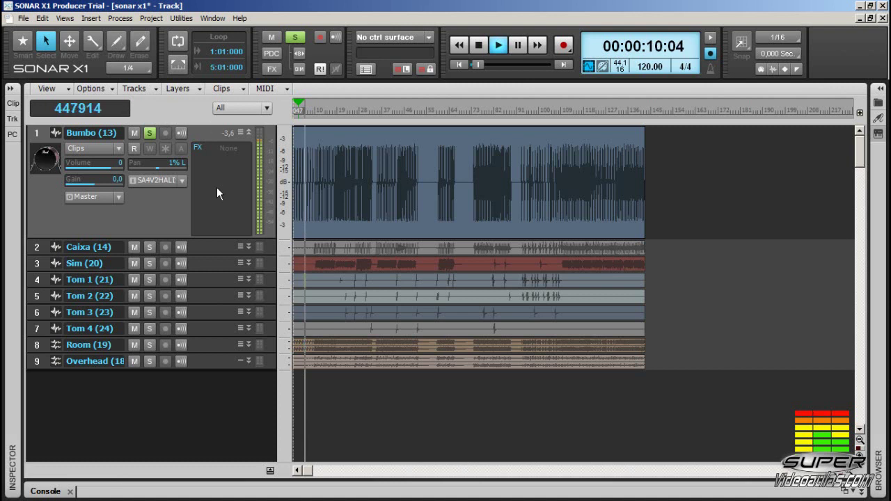
{"action": "key", "text": "space"}
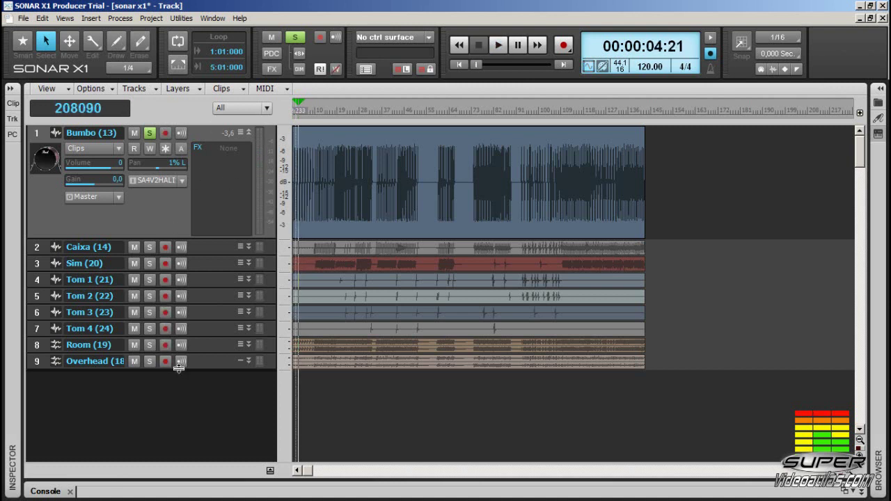
Increase the Caixa track's height, switch the track controls through the Custom, Mix, FX and I/O sets, and return to All.
{"action": "left_click_drag", "start_coordinate": [217, 257], "coordinate": [217, 289]}
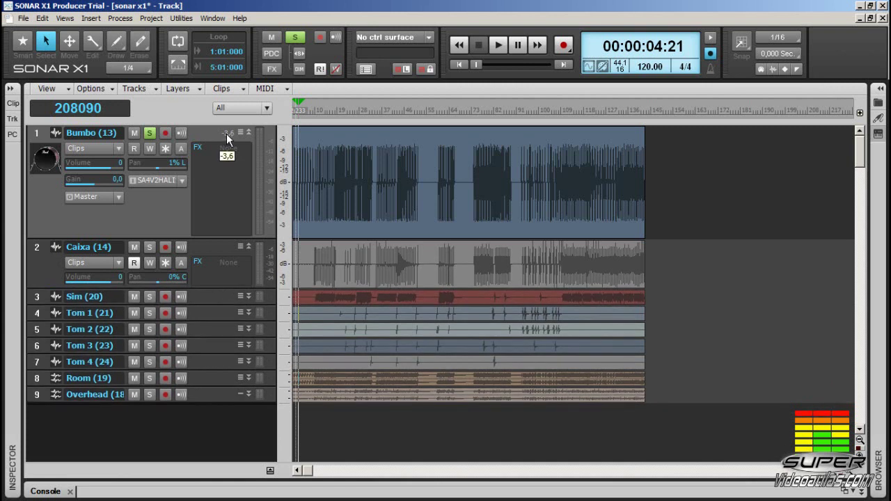
{"action": "left_click", "coordinate": [266, 108]}
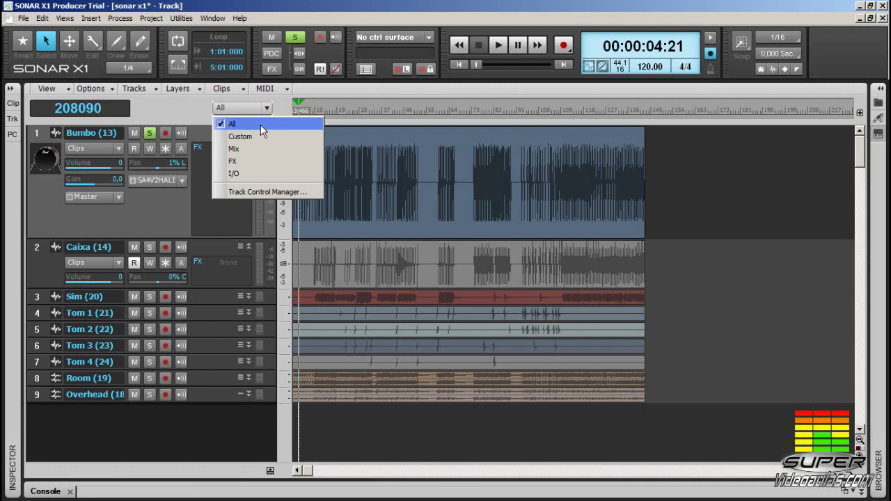
{"action": "left_click", "coordinate": [264, 136]}
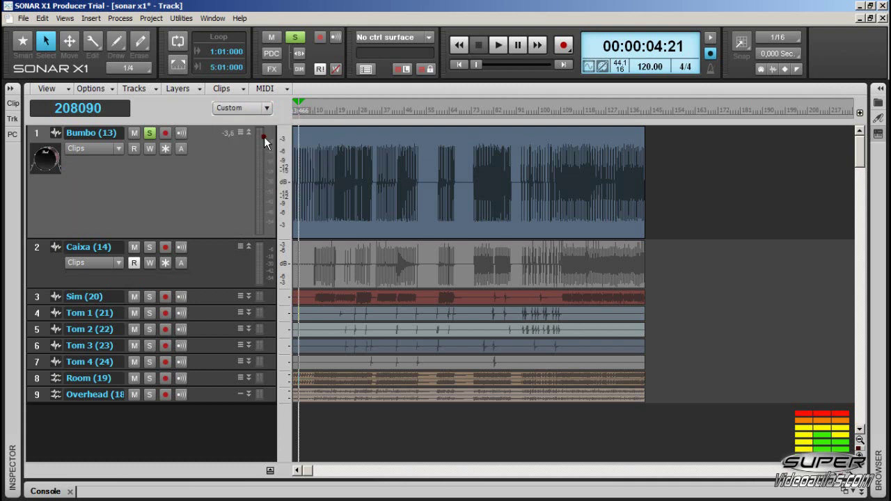
{"action": "left_click", "coordinate": [266, 112]}
{"action": "left_click", "coordinate": [248, 149]}
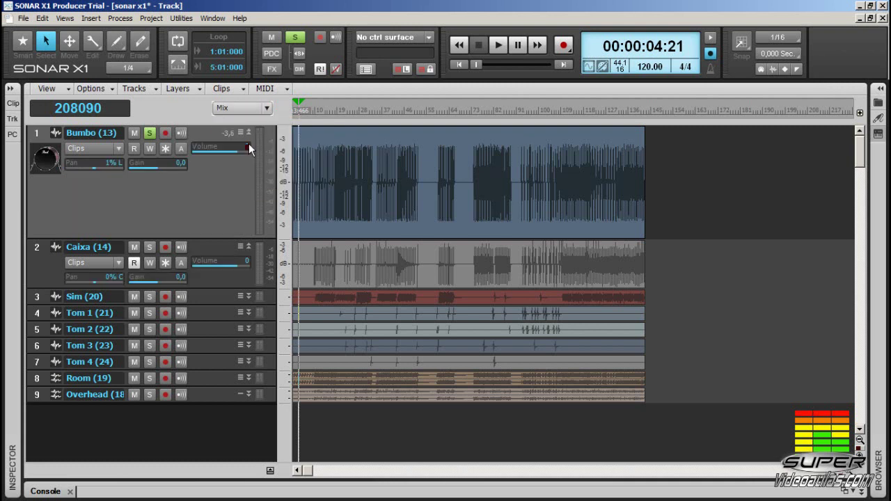
{"action": "left_click", "coordinate": [266, 110]}
{"action": "left_click", "coordinate": [259, 159]}
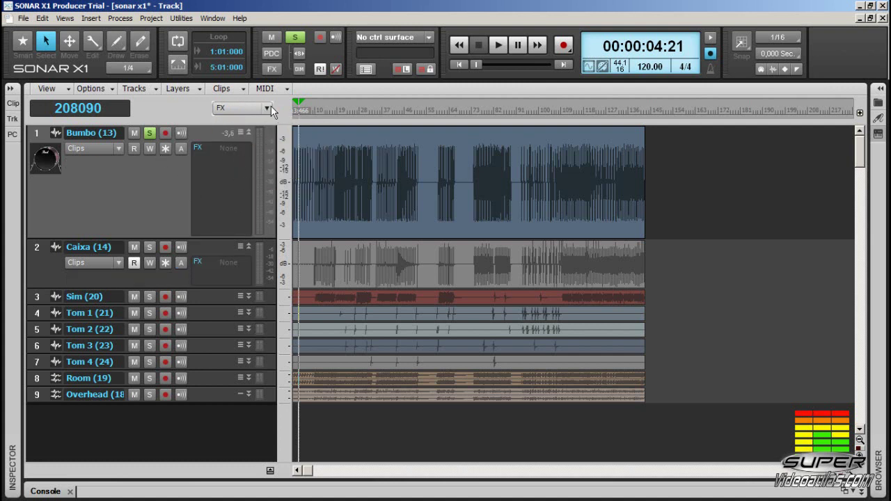
{"action": "left_click", "coordinate": [267, 109]}
{"action": "left_click", "coordinate": [262, 177]}
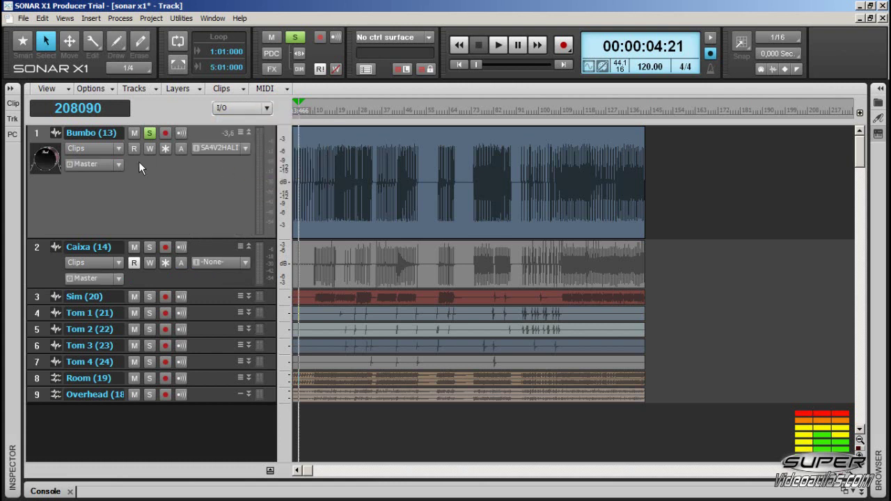
{"action": "left_click", "coordinate": [267, 109]}
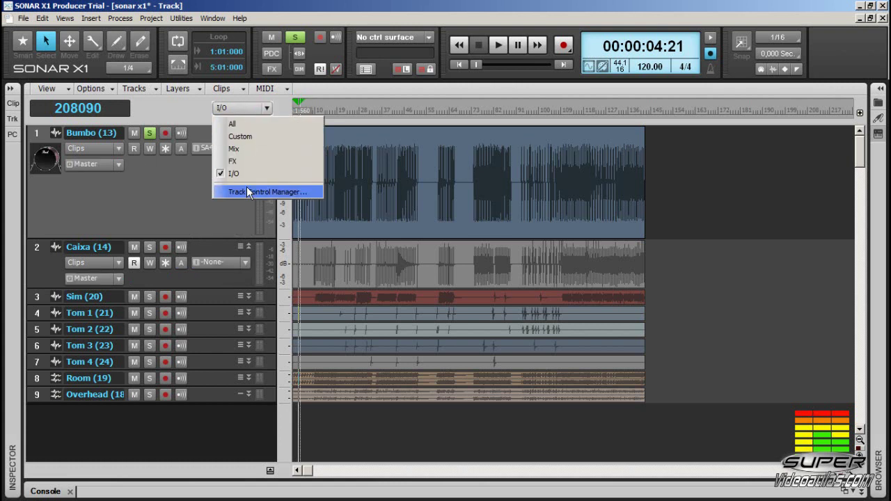
{"action": "left_click", "coordinate": [240, 124]}
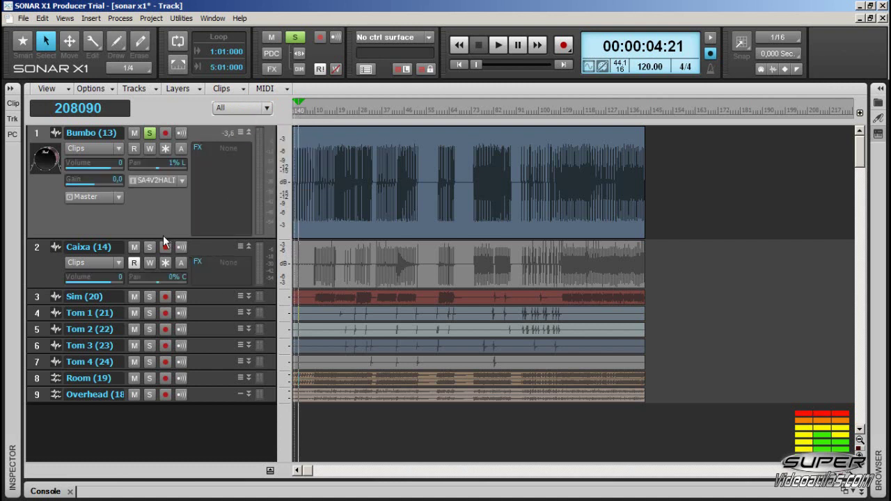
Increase the Bumbo track's height and change the Track view's time display from samples to measures, beats and ticks.
{"action": "left_click_drag", "start_coordinate": [164, 239], "coordinate": [163, 266]}
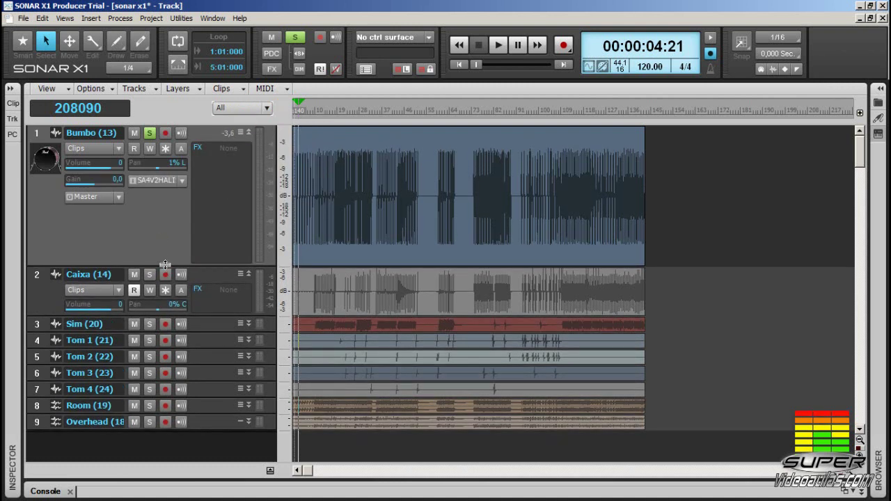
{"action": "left_click", "coordinate": [111, 108]}
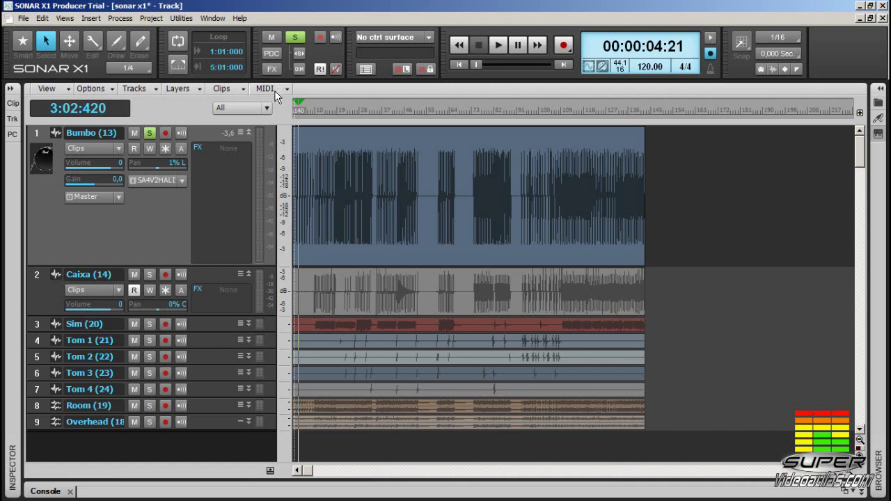
Show the Navigator, use its frame to zoom the clips to about measures 1 to 45, and hide the Navigator.
{"action": "left_click", "coordinate": [66, 88]}
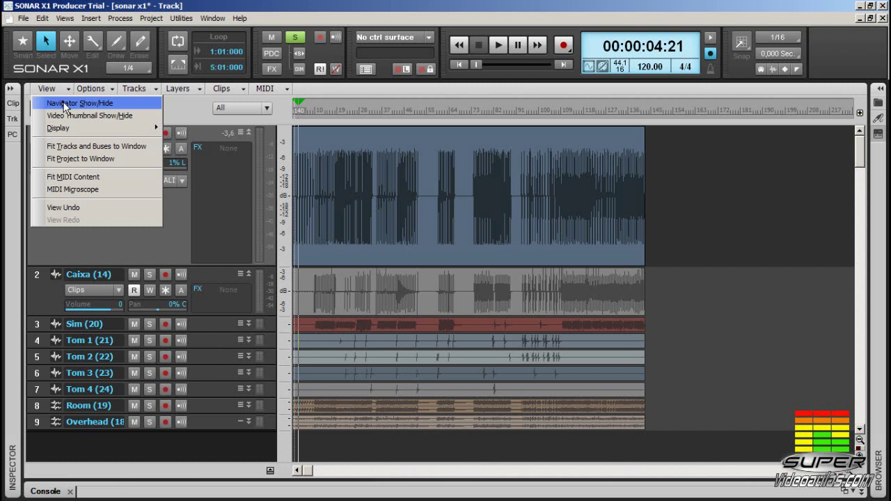
{"action": "left_click", "coordinate": [64, 104]}
{"action": "left_click_drag", "start_coordinate": [72, 113], "coordinate": [93, 87]}
{"action": "left_click_drag", "start_coordinate": [28, 111], "coordinate": [153, 103]}
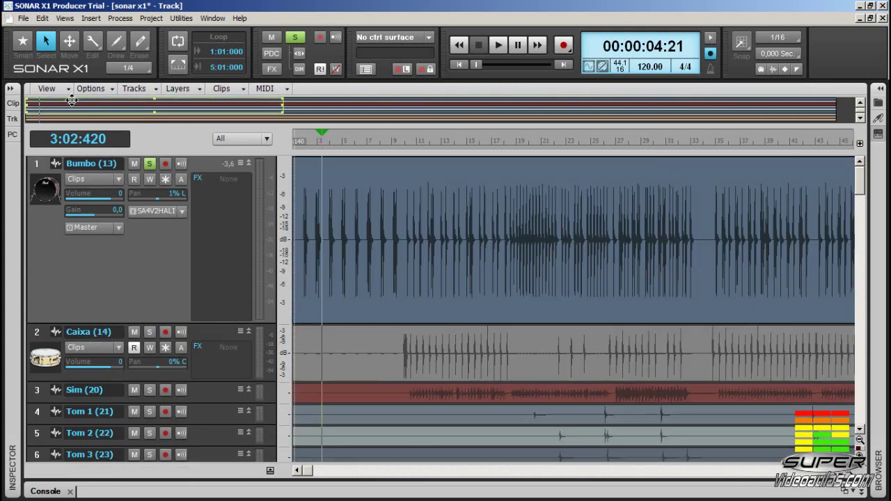
{"action": "left_click", "coordinate": [70, 88]}
{"action": "left_click", "coordinate": [42, 104]}
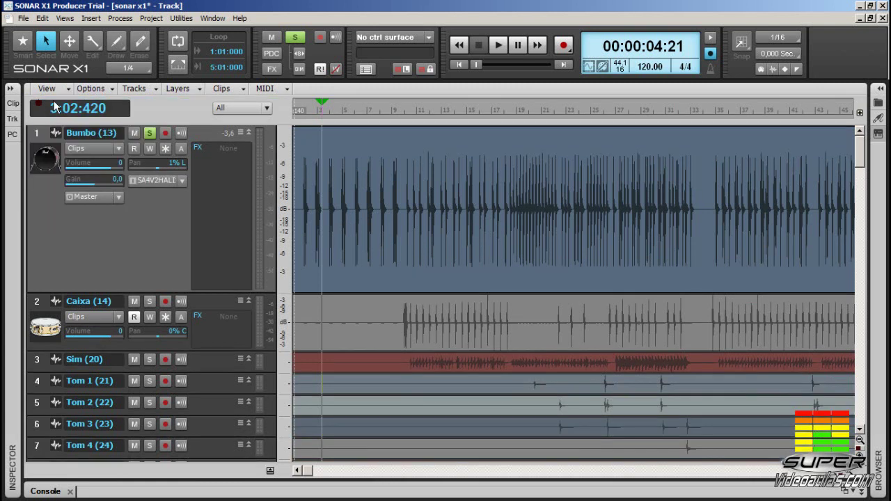
Show the Video Thumbnail pane above the tracks and hide it again.
{"action": "left_click", "coordinate": [69, 88]}
{"action": "left_click", "coordinate": [89, 116]}
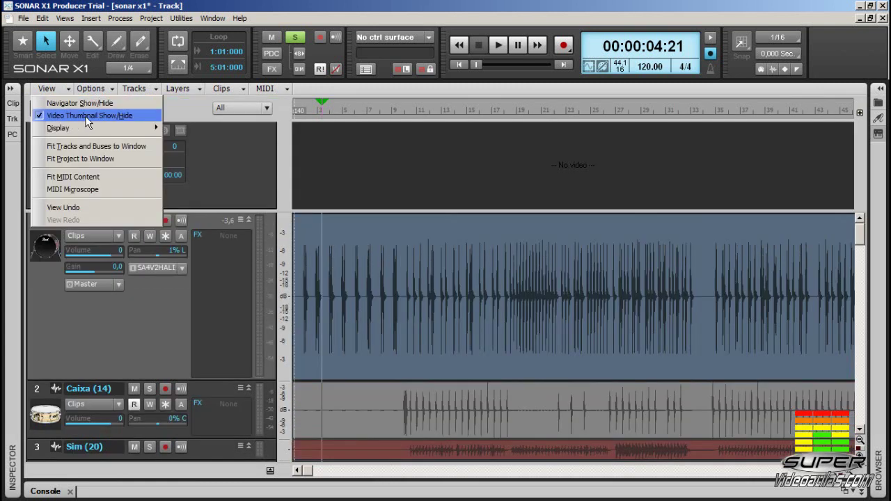
{"action": "left_click", "coordinate": [295, 159]}
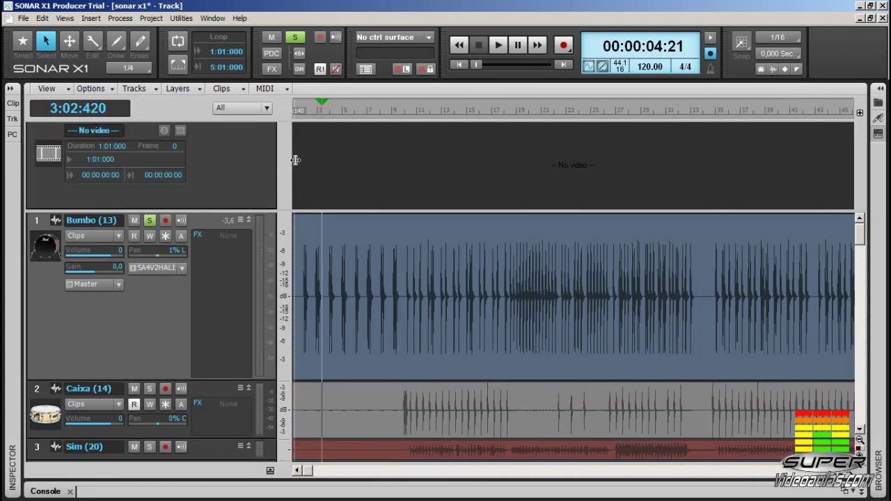
{"action": "left_click", "coordinate": [68, 89]}
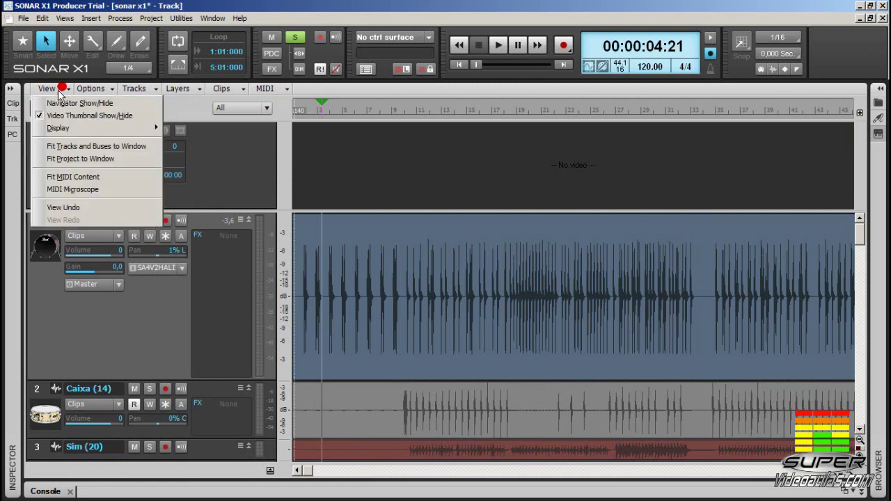
{"action": "left_click", "coordinate": [45, 113]}
Turn on Aim Assist and use its guide line to place the current time at 00:00:33:29.
{"action": "left_click", "coordinate": [66, 89]}
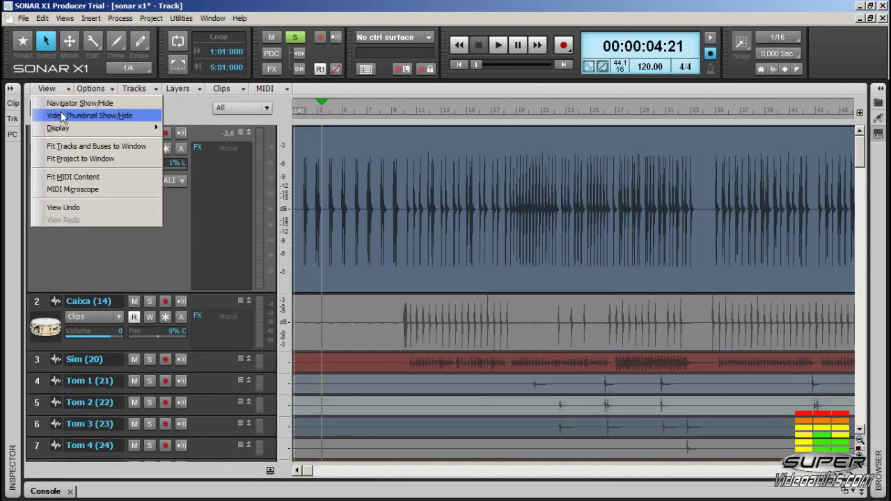
{"action": "mouse_move", "coordinate": [55, 127]}
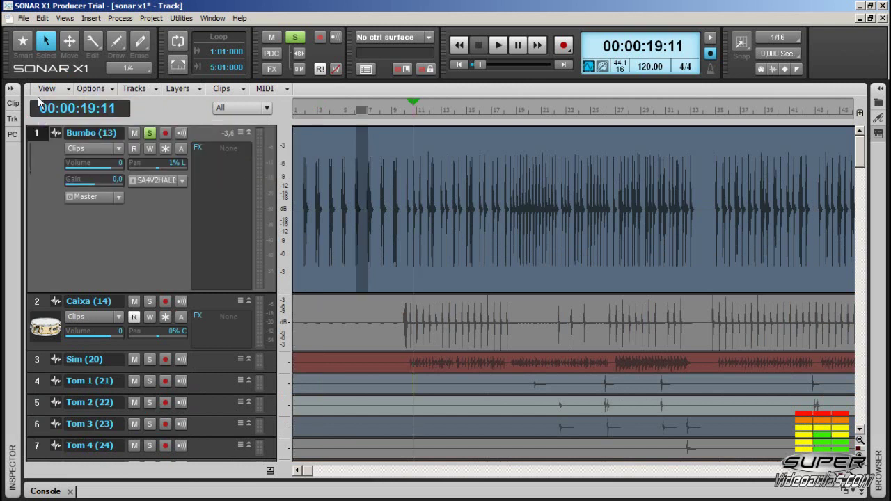
{"action": "left_click", "coordinate": [70, 90]}
{"action": "mouse_move", "coordinate": [68, 130]}
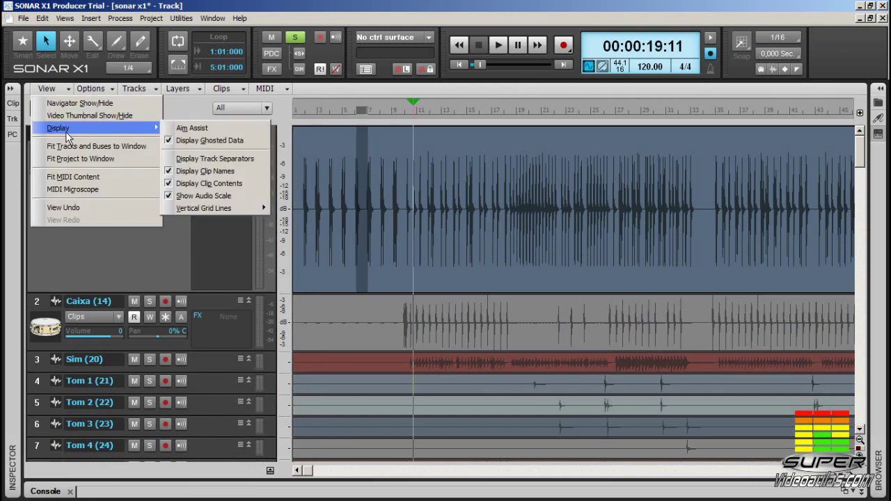
{"action": "left_click", "coordinate": [175, 130]}
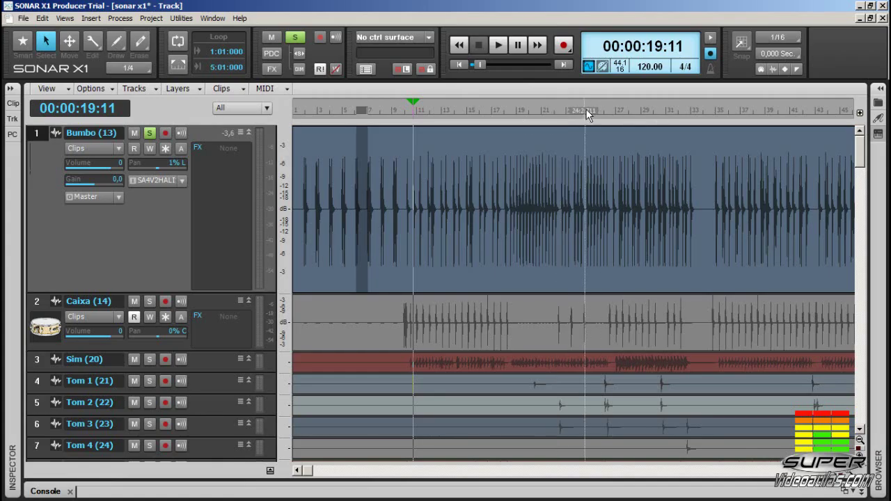
{"action": "key", "text": "ctrl+End"}
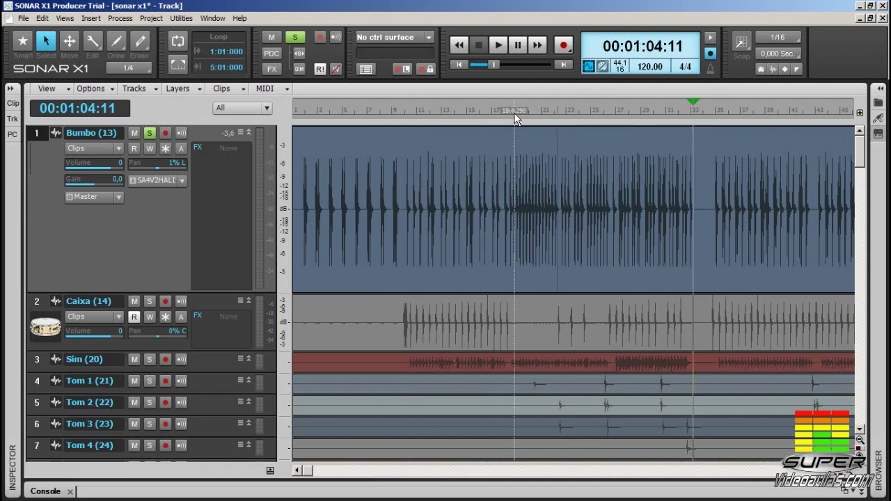
{"action": "left_click", "coordinate": [504, 112]}
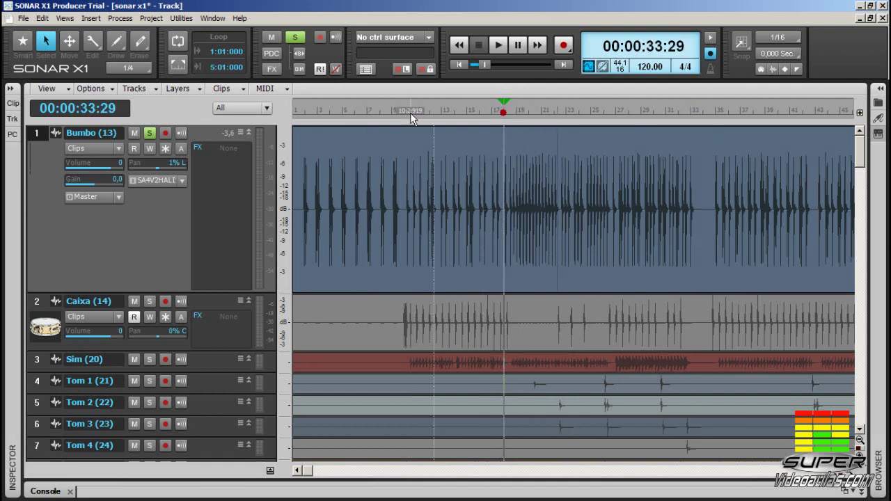
Turn off Aim Assist and reposition the current time along the ruler, ending at 00:00:31:23.
{"action": "left_click", "coordinate": [67, 89]}
{"action": "mouse_move", "coordinate": [56, 126]}
{"action": "left_click", "coordinate": [188, 130]}
{"action": "left_click", "coordinate": [392, 114]}
{"action": "left_click", "coordinate": [453, 113]}
{"action": "left_click", "coordinate": [490, 112]}
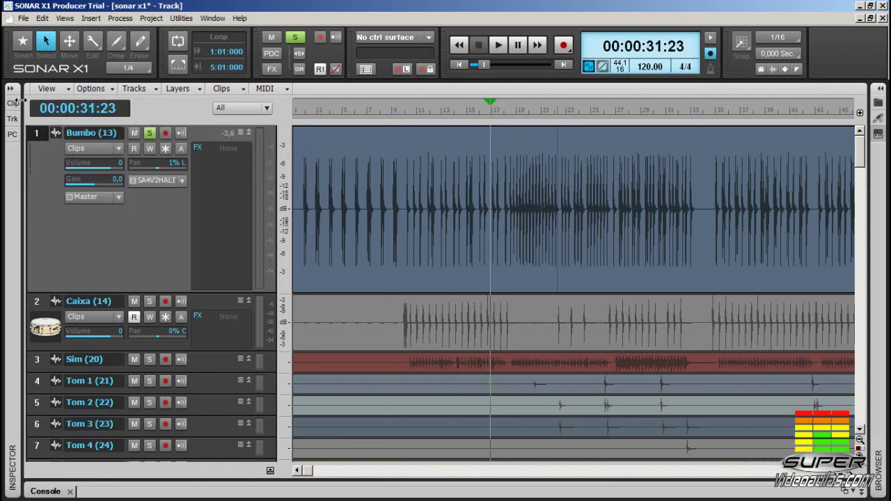
Hide the audio scale beside the clips and fit the tracks and buses to the window.
{"action": "left_click", "coordinate": [46, 89]}
{"action": "mouse_move", "coordinate": [58, 128]}
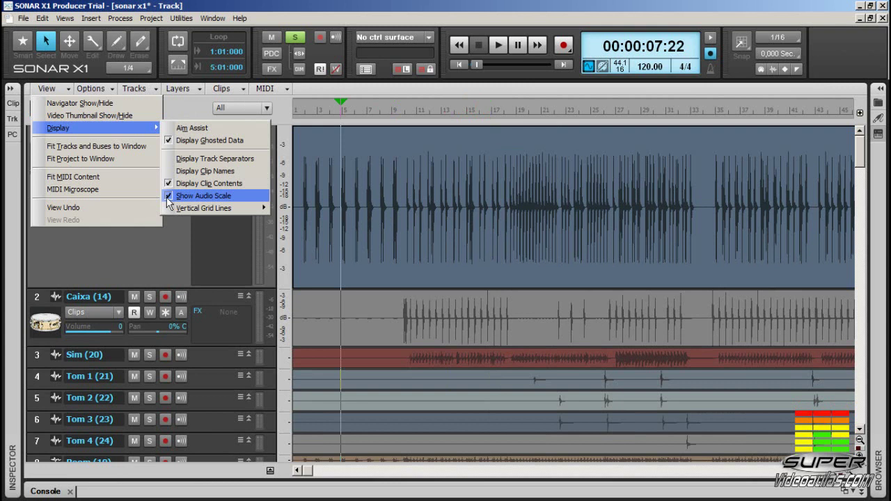
{"action": "left_click", "coordinate": [166, 197]}
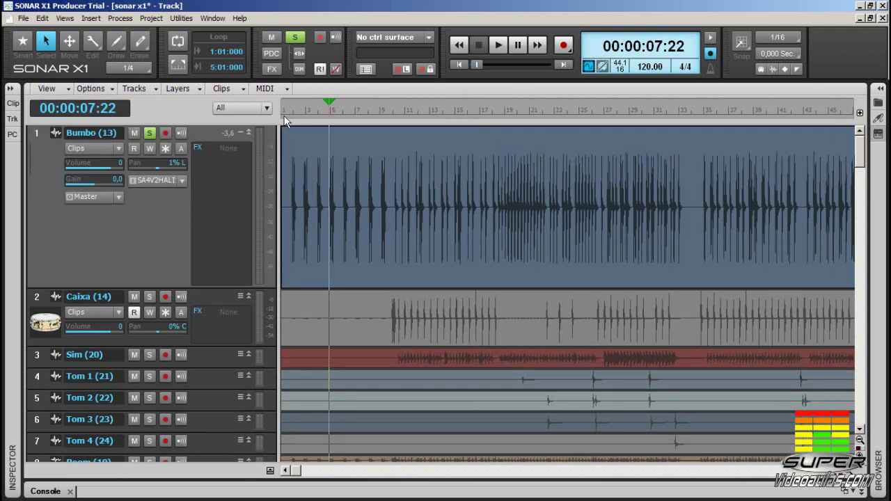
{"action": "left_click", "coordinate": [46, 88]}
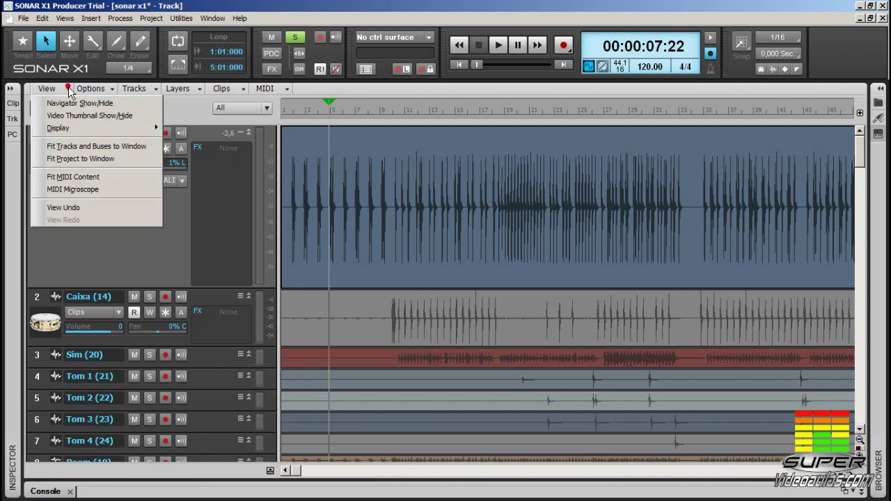
{"action": "left_click", "coordinate": [69, 144]}
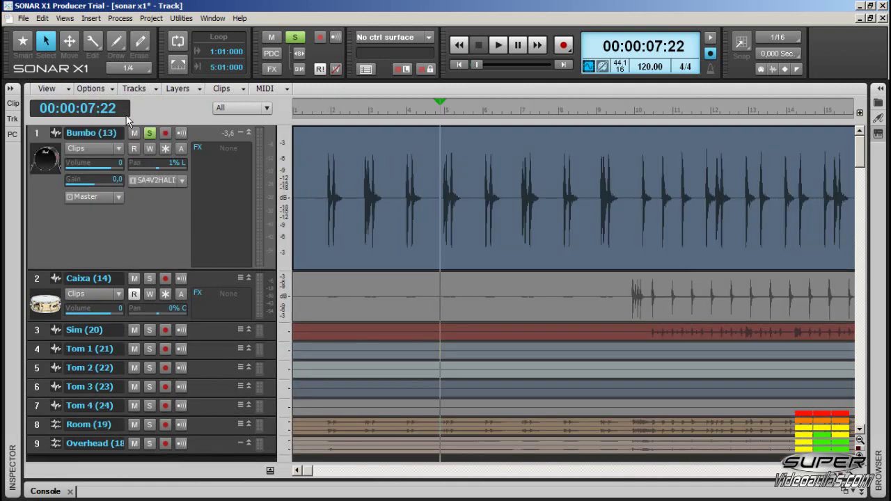
Display the vertical grid lines in front of the clips.
{"action": "left_click", "coordinate": [69, 88]}
{"action": "mouse_move", "coordinate": [75, 128]}
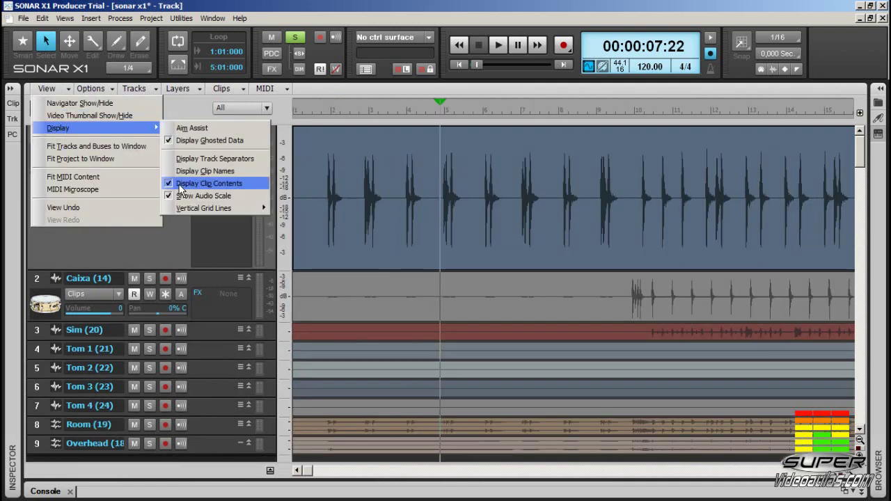
{"action": "mouse_move", "coordinate": [181, 209]}
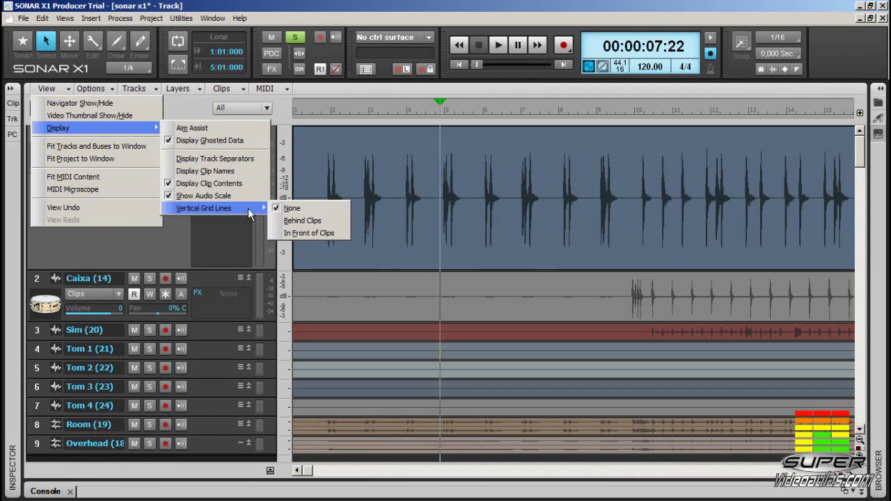
{"action": "left_click", "coordinate": [282, 234]}
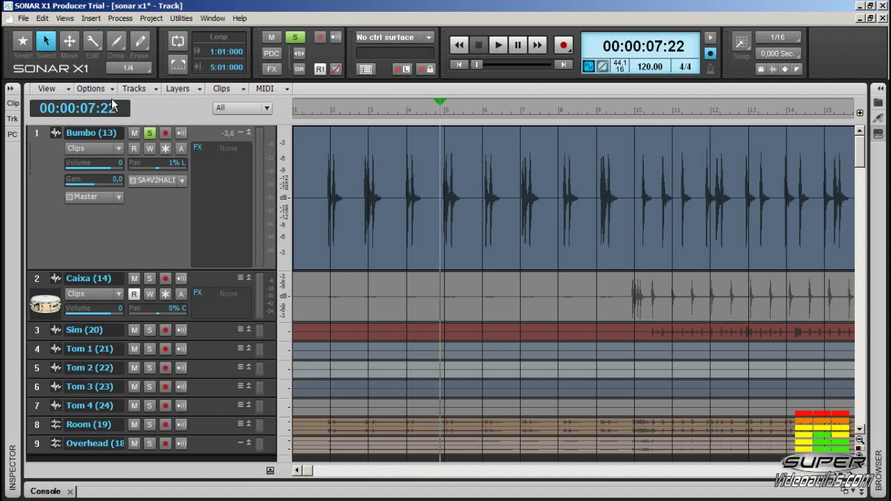
Fit the tracks and buses to the window.
{"action": "left_click", "coordinate": [68, 90]}
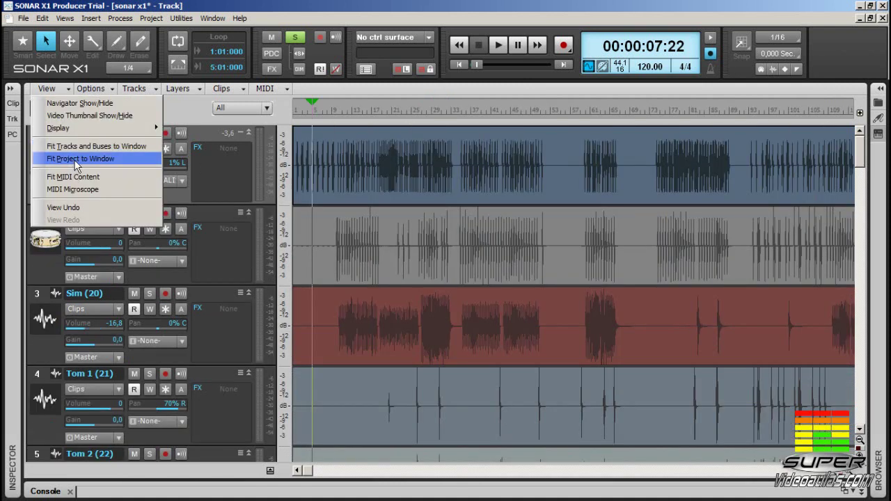
{"action": "left_click", "coordinate": [79, 147]}
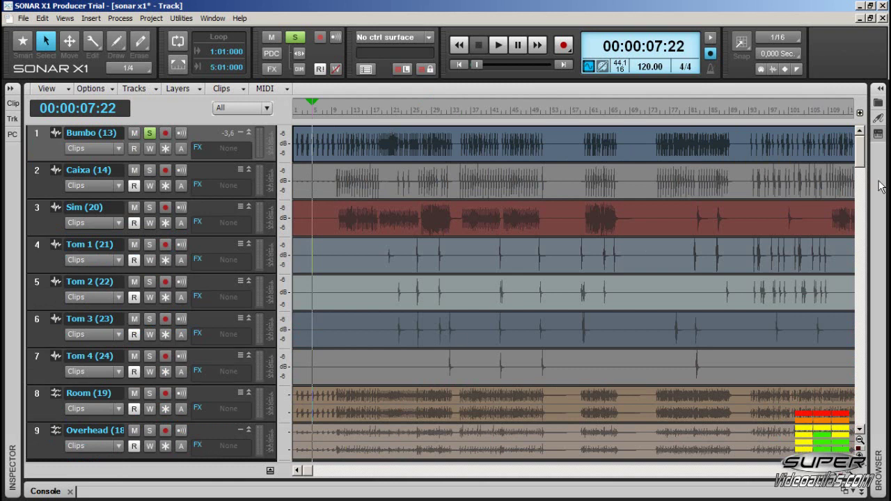
Fit the whole project to the window and undo that view change.
{"action": "left_click", "coordinate": [67, 93]}
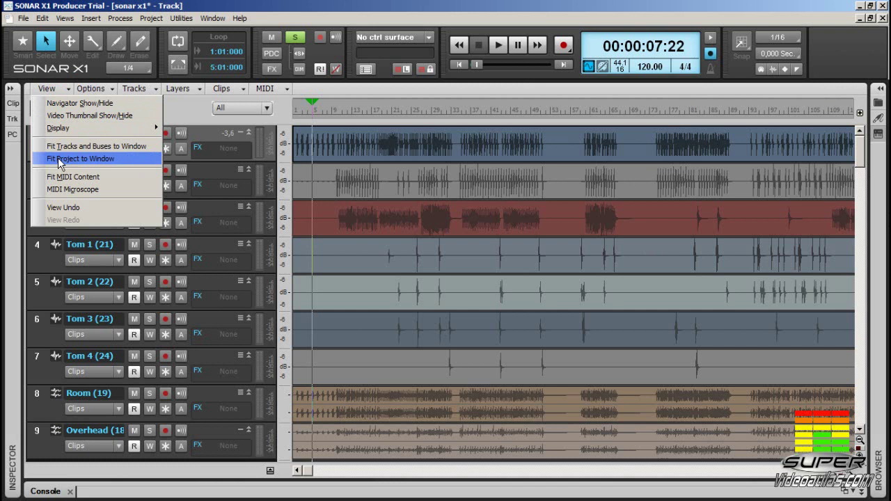
{"action": "left_click", "coordinate": [60, 159]}
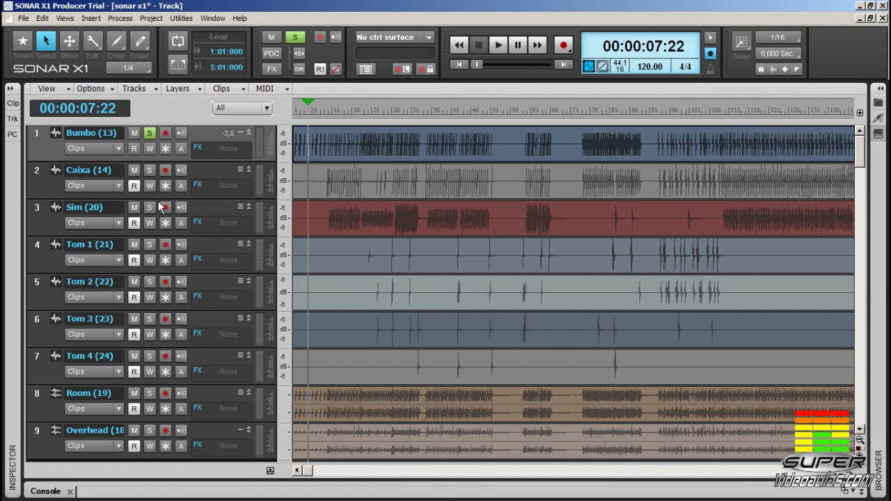
{"action": "left_click", "coordinate": [69, 94]}
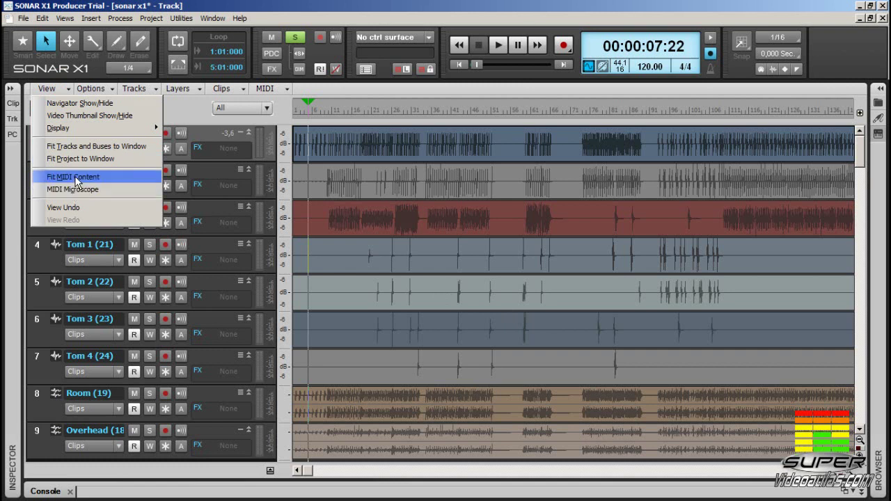
{"action": "left_click", "coordinate": [93, 208]}
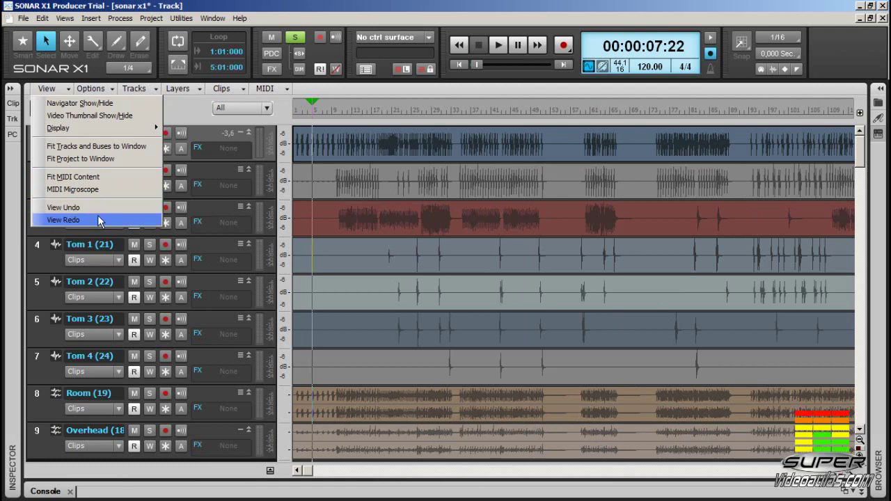
Turn on Auto Crossfade and move the second Bumbo clip over the end of the first, starting at about 56:04.
{"action": "left_click", "coordinate": [111, 88]}
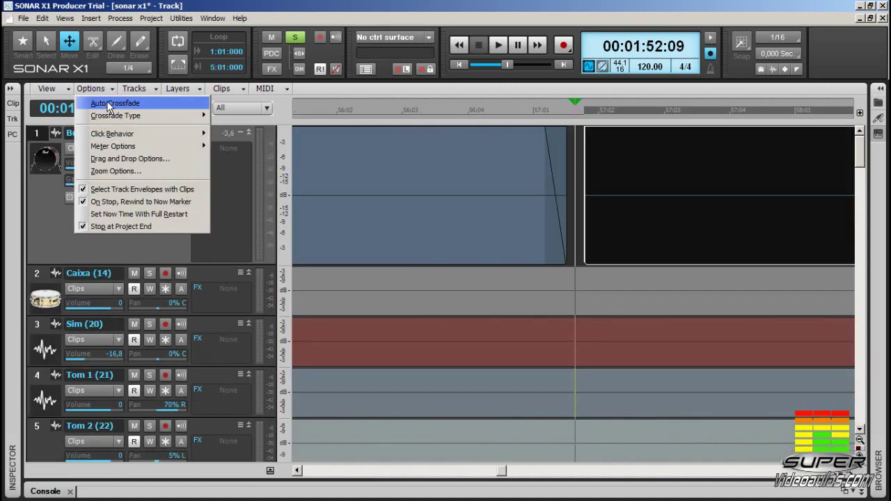
{"action": "left_click", "coordinate": [108, 103]}
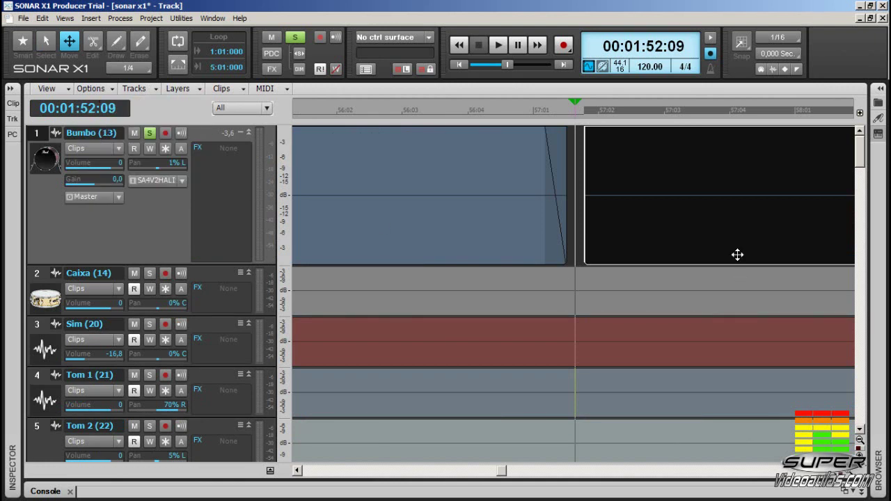
{"action": "left_click", "coordinate": [687, 187]}
{"action": "left_click_drag", "start_coordinate": [720, 195], "coordinate": [577, 184]}
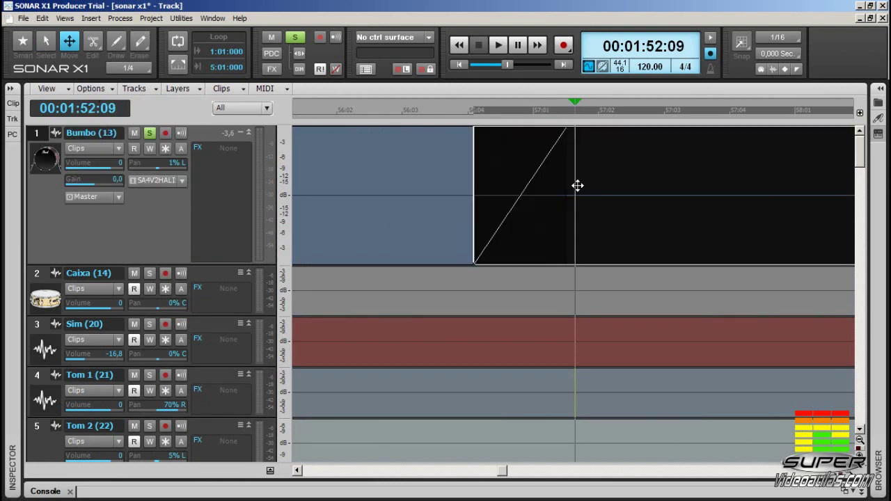
{"action": "left_click", "coordinate": [607, 191]}
{"action": "left_click_drag", "start_coordinate": [721, 192], "coordinate": [579, 193]}
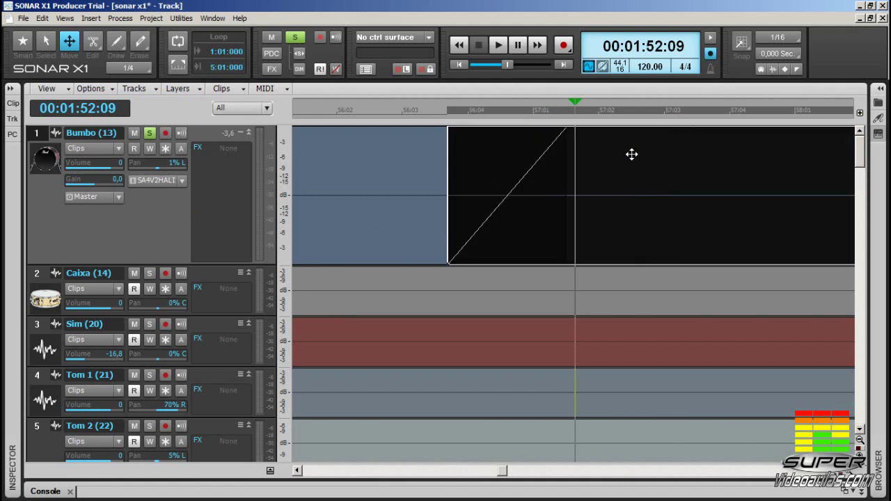
Select the two overlapping Bumbo clips in turn to inspect their fade-out and fade-in curves.
{"action": "left_click", "coordinate": [420, 164]}
{"action": "left_click", "coordinate": [603, 199]}
{"action": "left_click", "coordinate": [368, 183]}
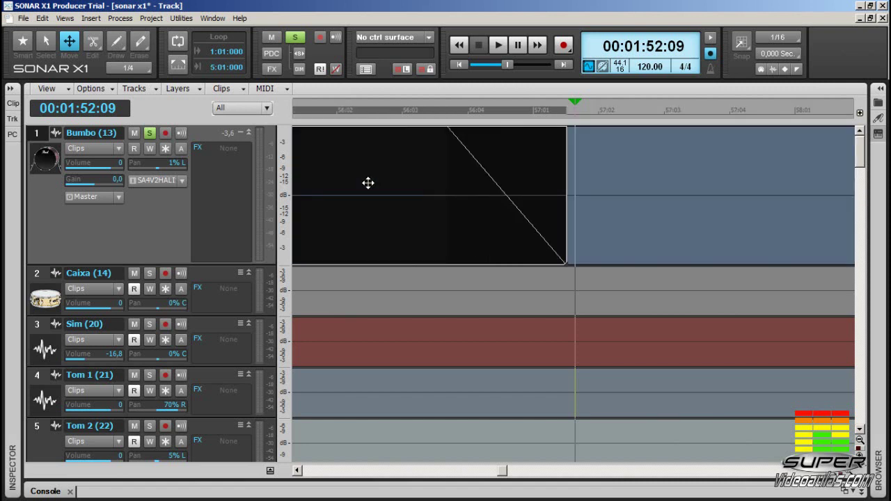
{"action": "left_click", "coordinate": [593, 183]}
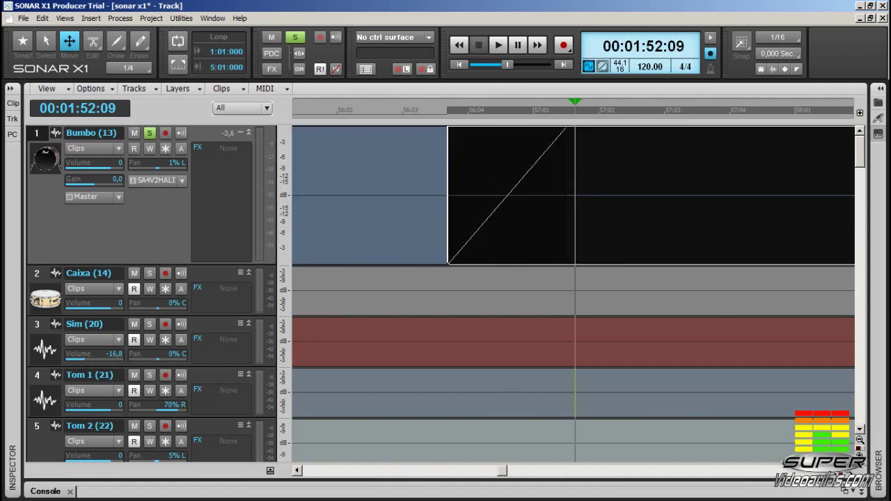
Turn off Auto Crossfade and move the second Bumbo clip away from the first, to about 57:03.
{"action": "left_click", "coordinate": [91, 88]}
{"action": "left_click", "coordinate": [97, 104]}
{"action": "left_click_drag", "start_coordinate": [561, 207], "coordinate": [804, 204]}
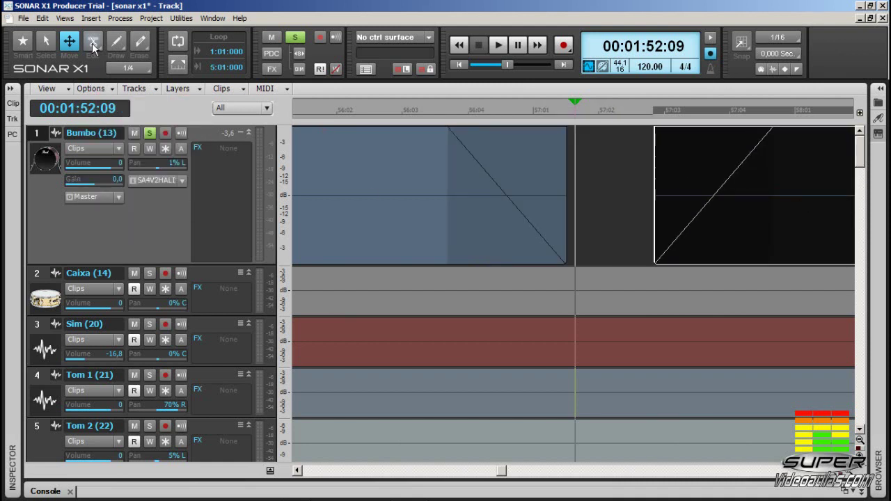
Use the Smart tool to remove the second Bumbo clip's fade-in and the first clip's fade-out.
{"action": "left_click", "coordinate": [46, 41]}
{"action": "left_click", "coordinate": [23, 43]}
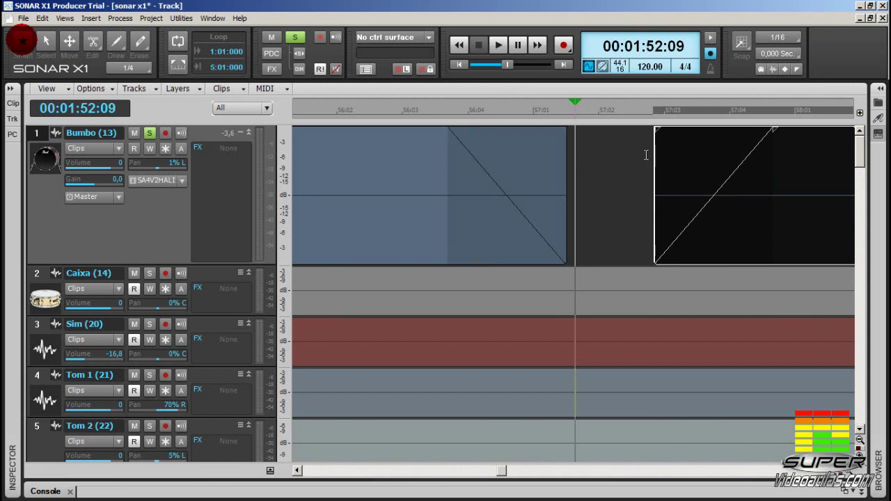
{"action": "left_click_drag", "start_coordinate": [774, 141], "coordinate": [605, 140]}
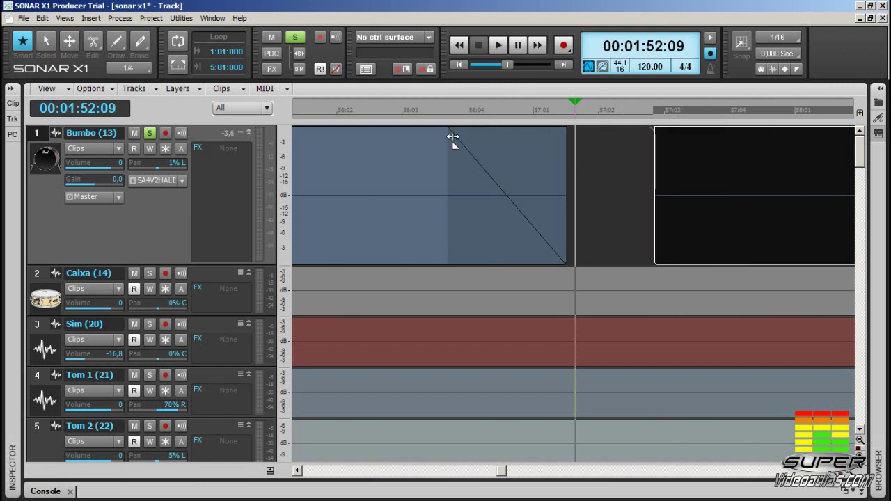
{"action": "left_click_drag", "start_coordinate": [448, 136], "coordinate": [568, 137]}
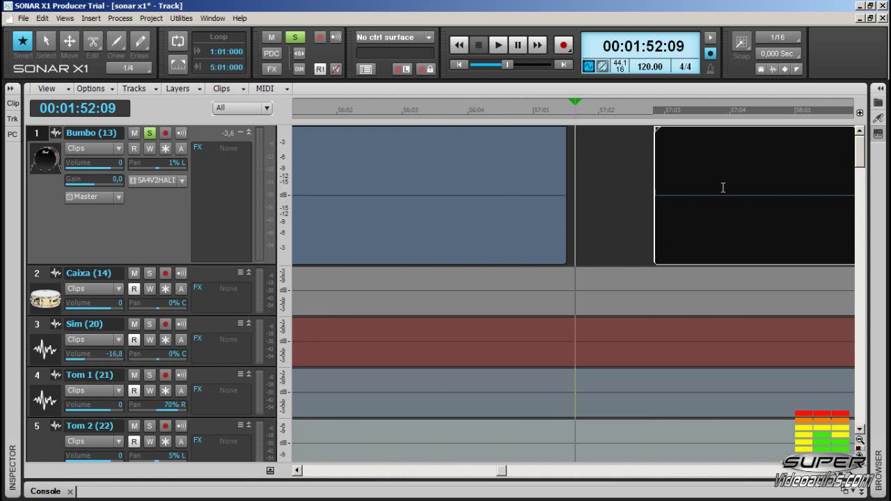
Overlap the two Bumbo clips with Auto Crossfade off, and move the second clip back to about 57:03.
{"action": "left_click", "coordinate": [70, 41]}
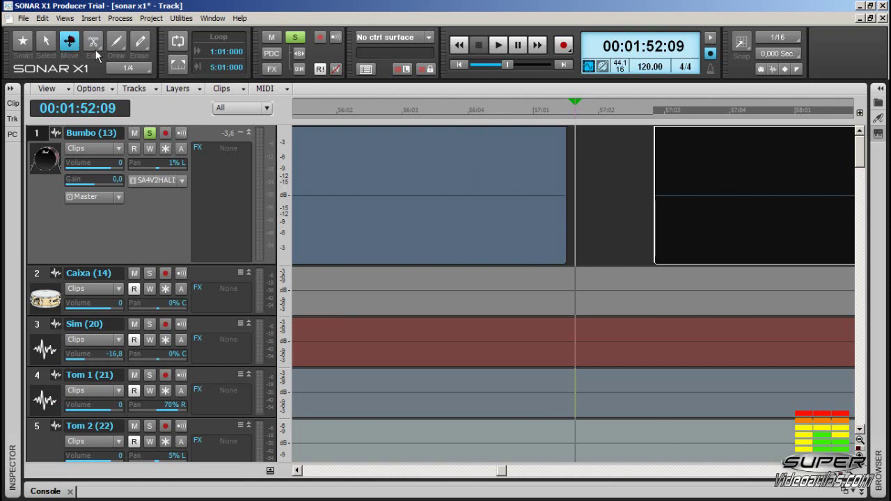
{"action": "left_click_drag", "start_coordinate": [669, 227], "coordinate": [568, 181]}
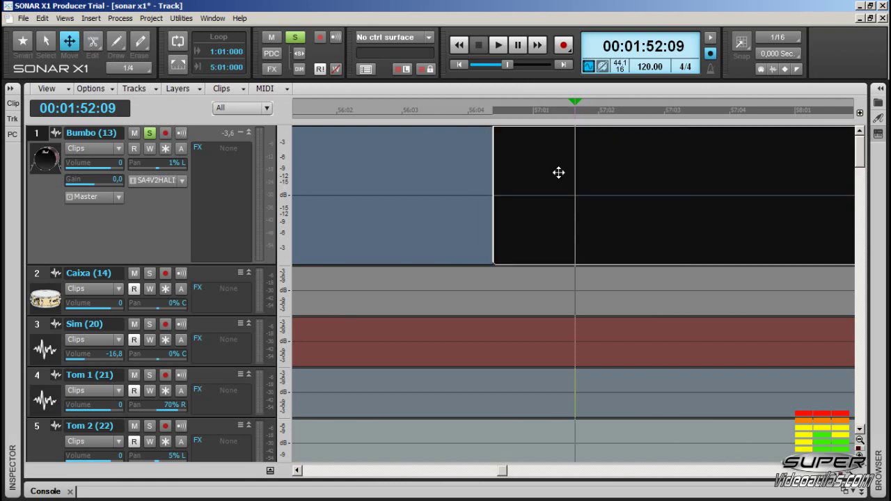
{"action": "left_click_drag", "start_coordinate": [637, 177], "coordinate": [816, 180]}
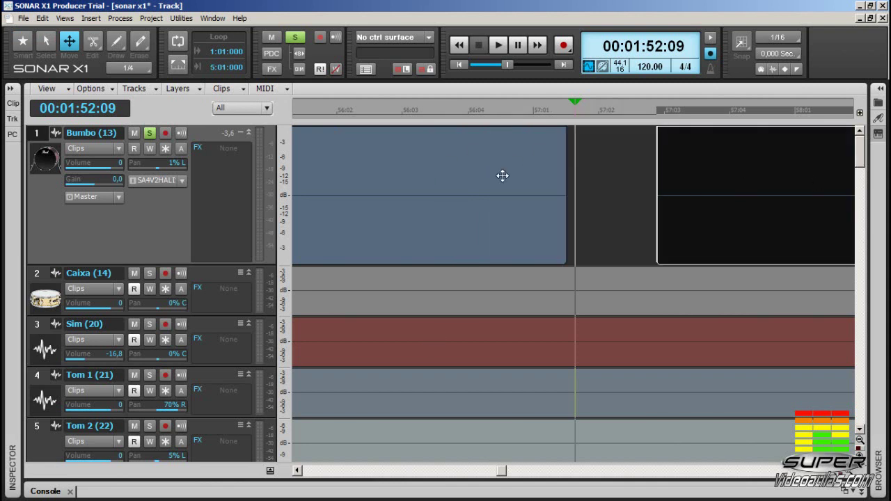
Turn Auto Crossfade back on, overlap the second Bumbo clip from about 56:03, and select the first clip to inspect its fade-out.
{"action": "left_click", "coordinate": [106, 90]}
{"action": "left_click", "coordinate": [129, 104]}
{"action": "left_click_drag", "start_coordinate": [661, 166], "coordinate": [480, 182]}
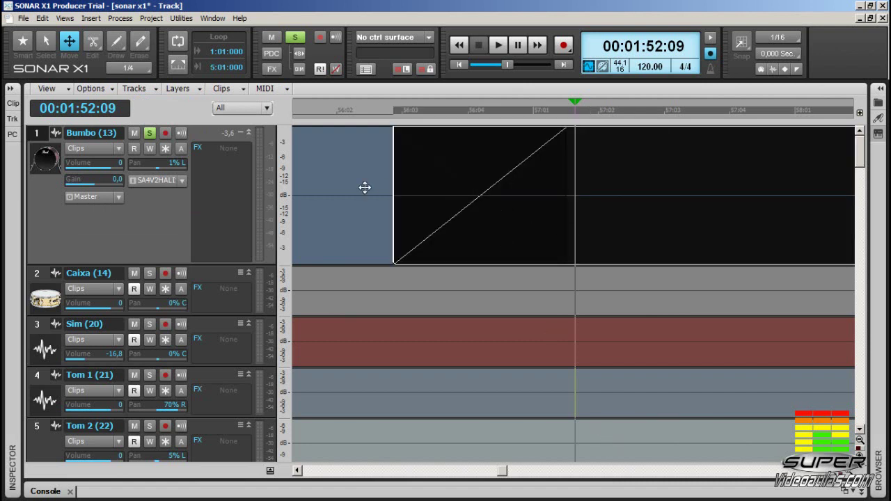
{"action": "left_click", "coordinate": [365, 187]}
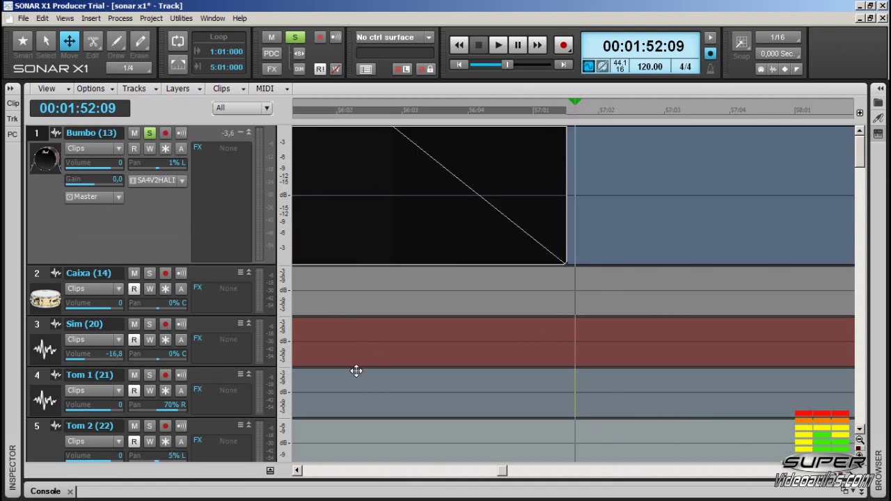
Review the default fade and crossfade curve choices and the Click Behavior options.
{"action": "left_click", "coordinate": [90, 88]}
{"action": "mouse_move", "coordinate": [162, 117]}
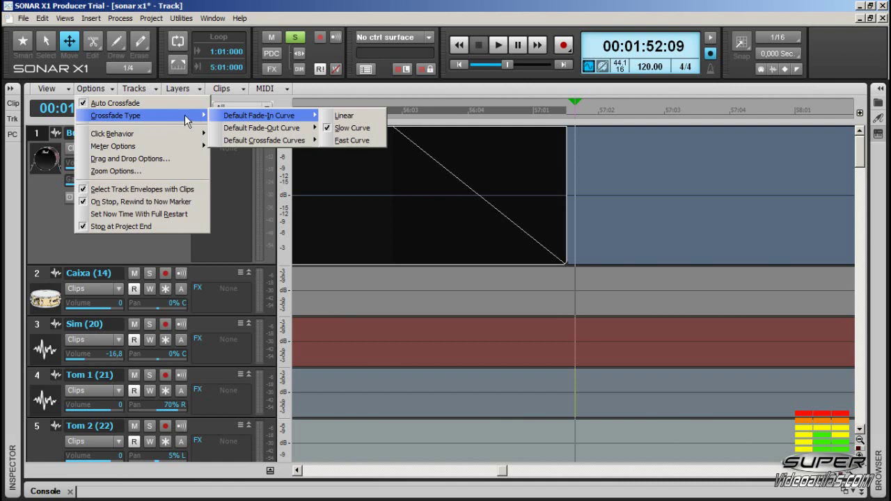
{"action": "mouse_move", "coordinate": [104, 135]}
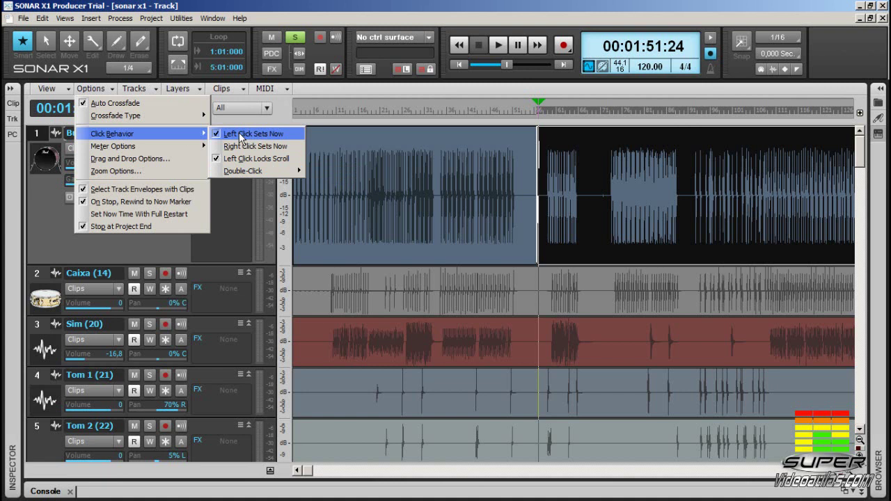
Enable Show Track Peak Markers in the meter options and review the record and playback meter settings.
{"action": "mouse_move", "coordinate": [156, 147]}
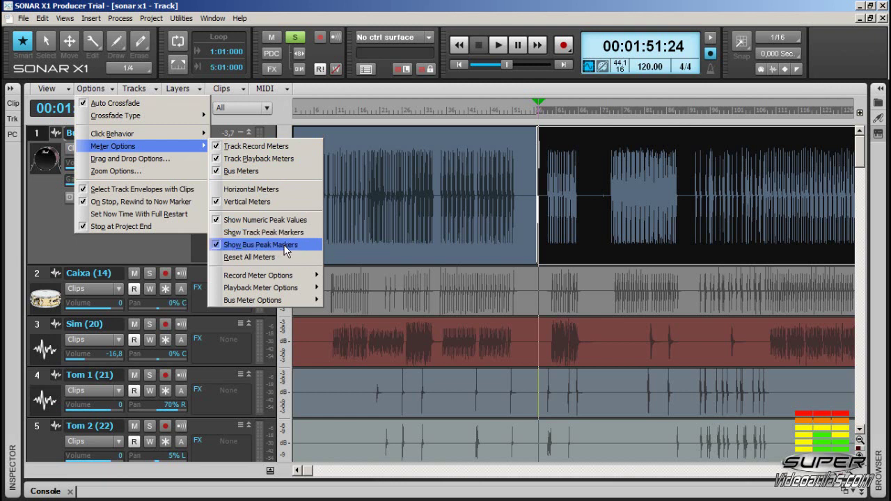
{"action": "left_click", "coordinate": [216, 232]}
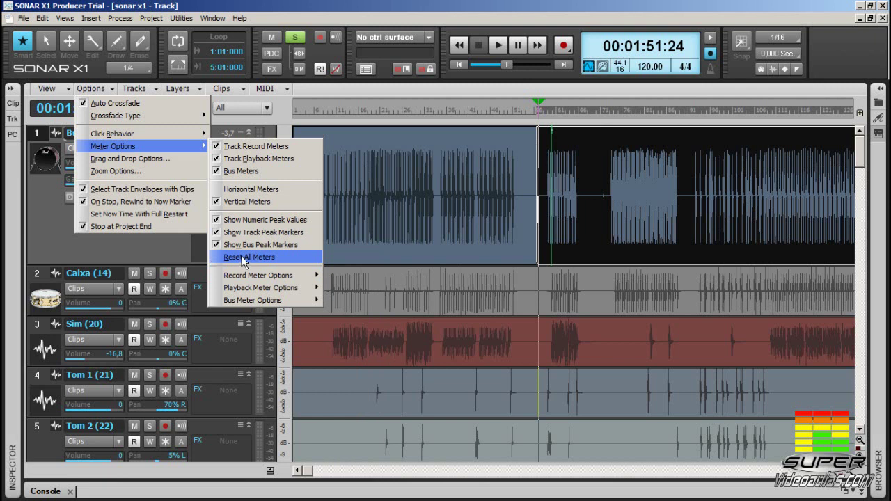
{"action": "mouse_move", "coordinate": [243, 281]}
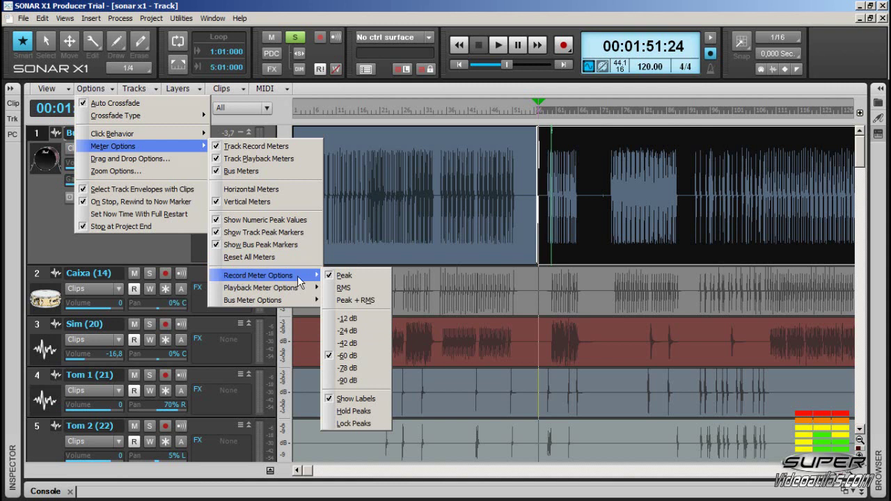
{"action": "mouse_move", "coordinate": [269, 287]}
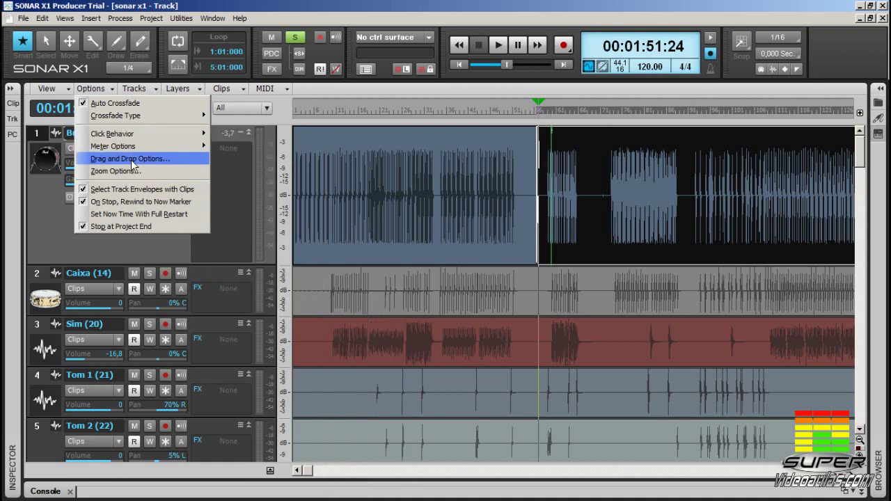
Review the Drag and Drop Options and Zoom Options dialogs, closing each without changes.
{"action": "left_click", "coordinate": [132, 160]}
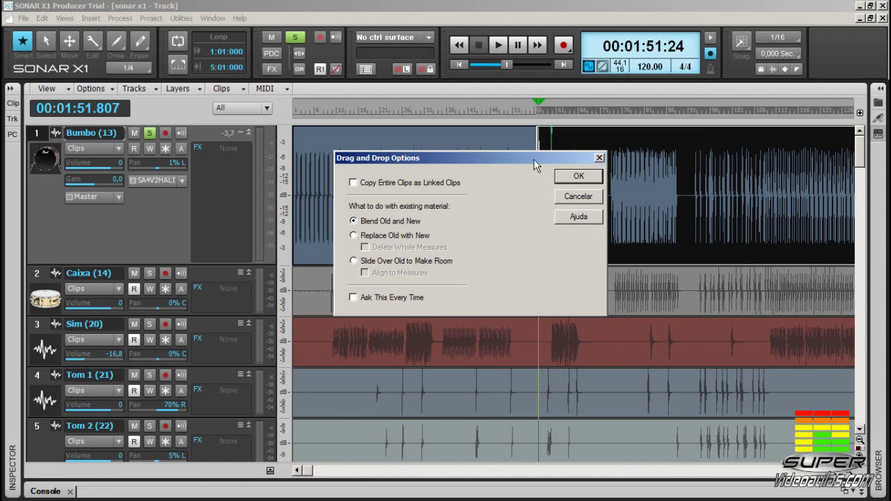
{"action": "left_click", "coordinate": [599, 158]}
{"action": "left_click", "coordinate": [90, 88]}
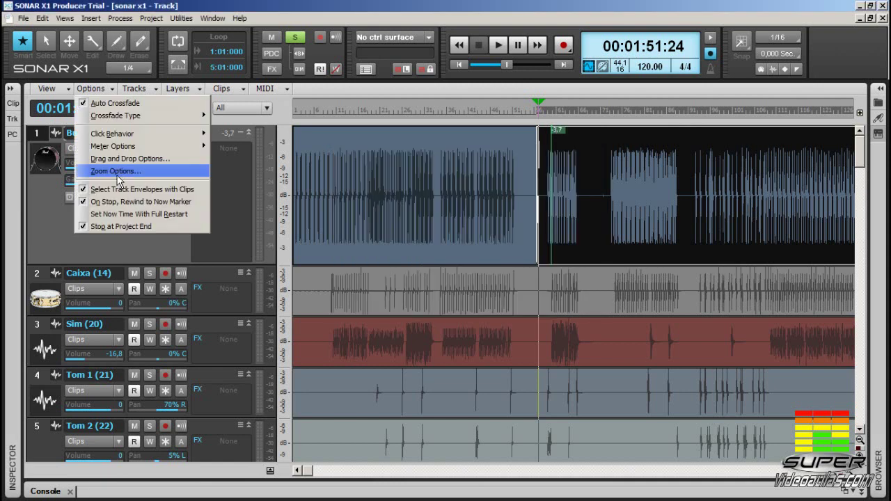
{"action": "left_click", "coordinate": [119, 170]}
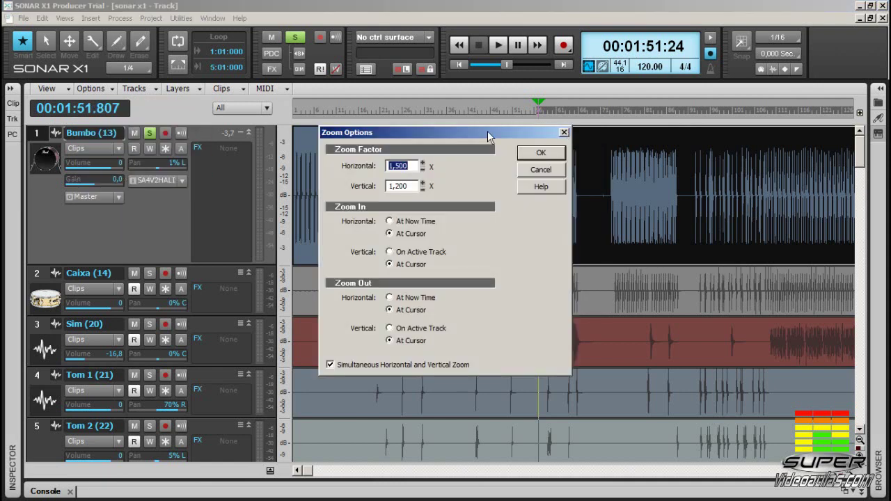
{"action": "left_click", "coordinate": [565, 133]}
Try deleting the Bumbo track and wiping its contents.
{"action": "left_click", "coordinate": [147, 90]}
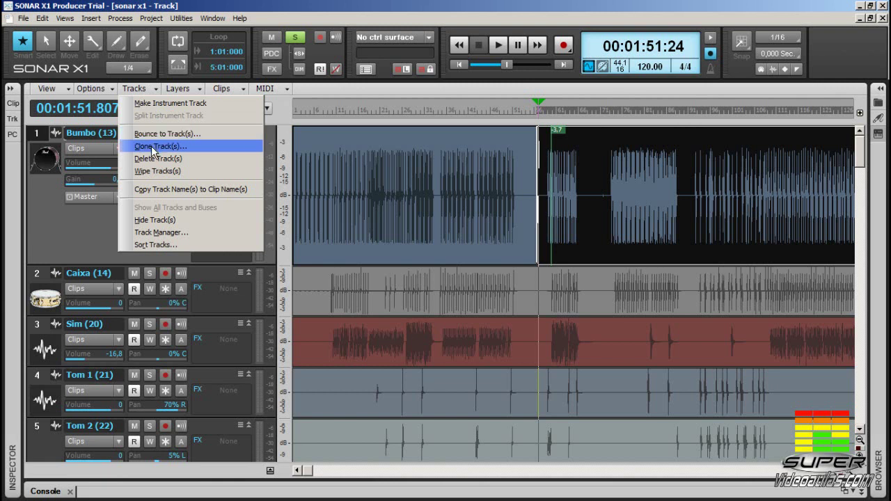
{"action": "left_click", "coordinate": [179, 163]}
{"action": "left_click", "coordinate": [155, 89]}
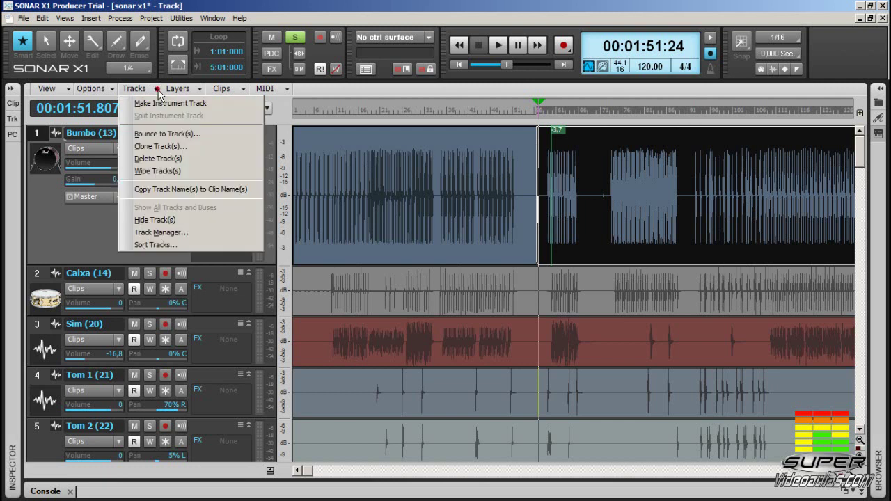
{"action": "left_click", "coordinate": [167, 174]}
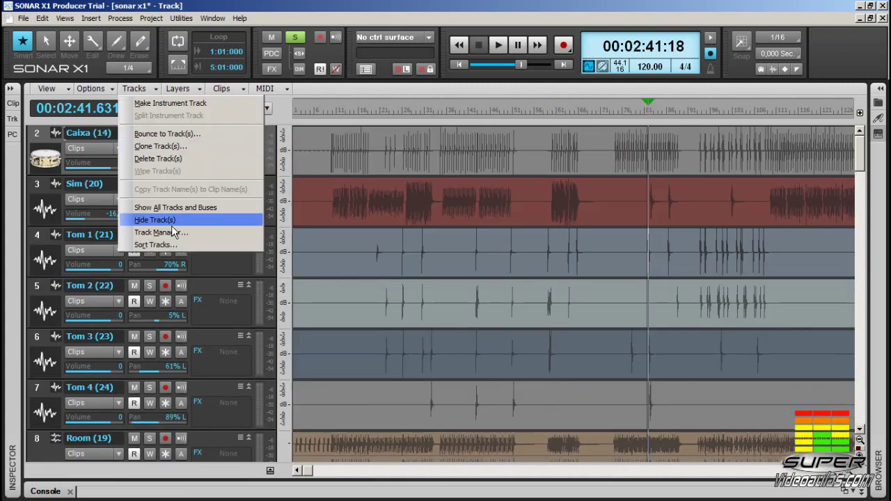
Select the tracks from Caixa through Tom 2 and hide them.
{"action": "left_click", "coordinate": [286, 107]}
{"action": "left_click_drag", "start_coordinate": [39, 135], "coordinate": [33, 293]}
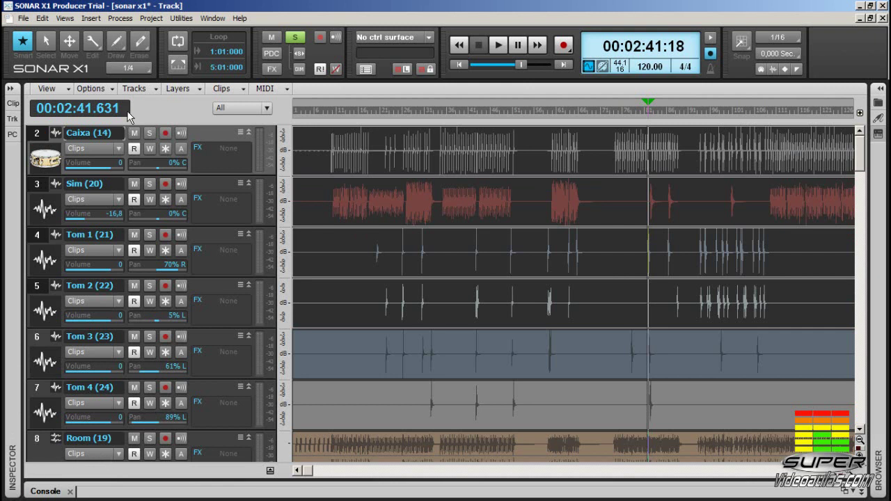
{"action": "left_click", "coordinate": [156, 89]}
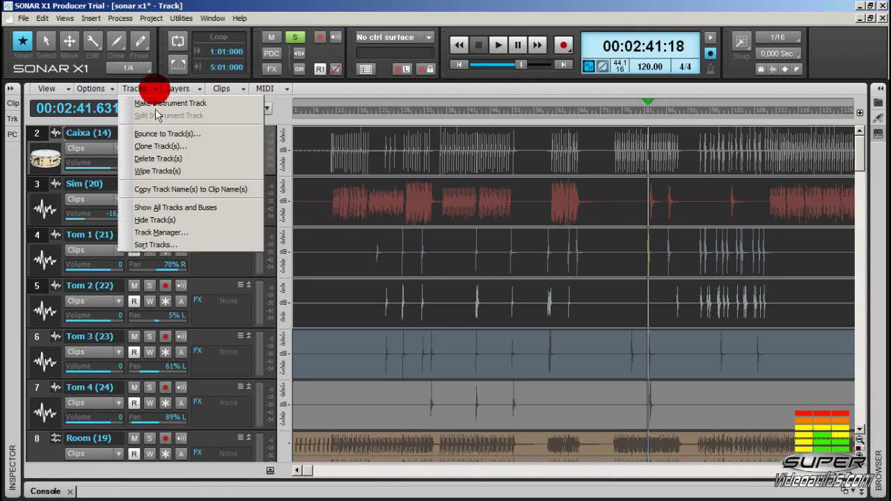
{"action": "left_click", "coordinate": [167, 220]}
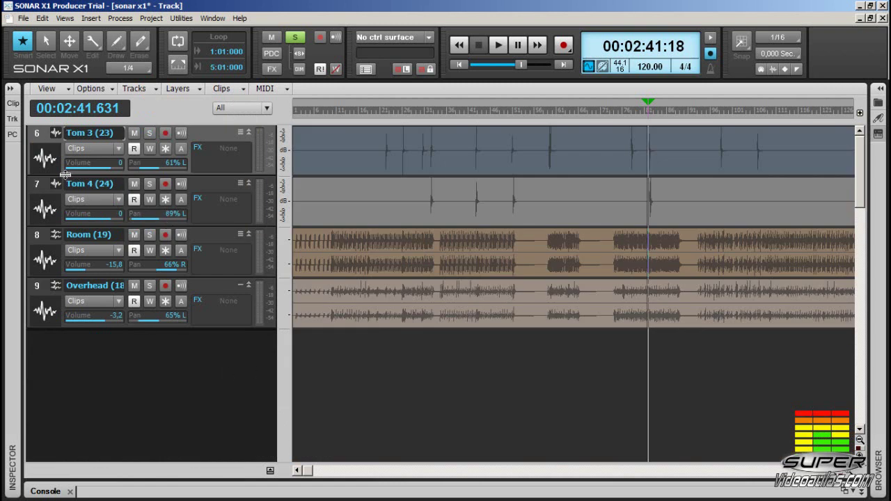
Make the hidden Bumbo, Caixa, Sim, Tom 1 and Tom 2 tracks visible again through the Track Manager.
{"action": "left_click", "coordinate": [152, 90]}
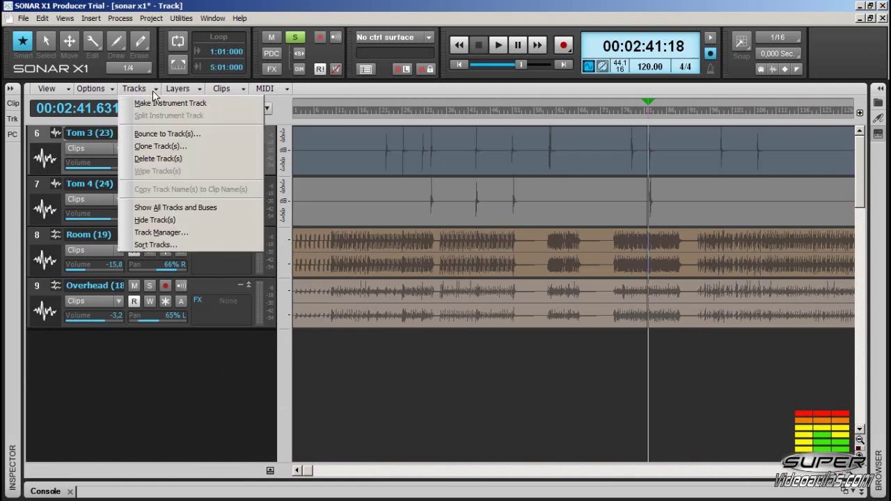
{"action": "left_click", "coordinate": [180, 234]}
{"action": "left_click", "coordinate": [349, 176]}
{"action": "left_click", "coordinate": [349, 166]}
{"action": "left_click", "coordinate": [350, 145]}
{"action": "left_click", "coordinate": [350, 155]}
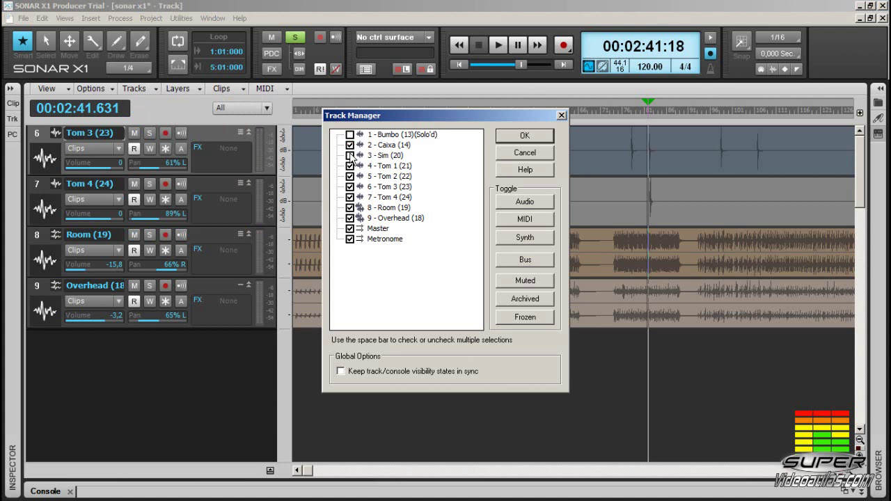
{"action": "left_click", "coordinate": [349, 134]}
{"action": "left_click", "coordinate": [526, 138]}
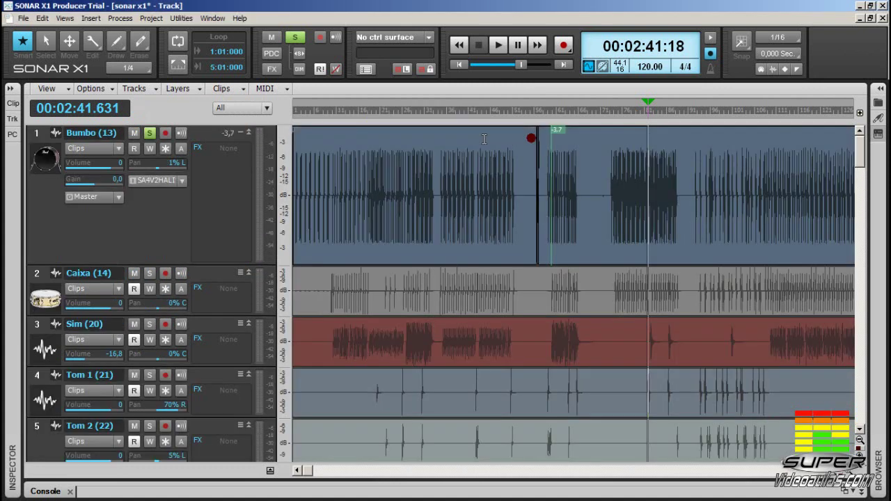
Sort the tracks by Name in Ascending order and slightly reduce the Bumbo track's height.
{"action": "left_click", "coordinate": [134, 89]}
{"action": "left_click", "coordinate": [174, 248]}
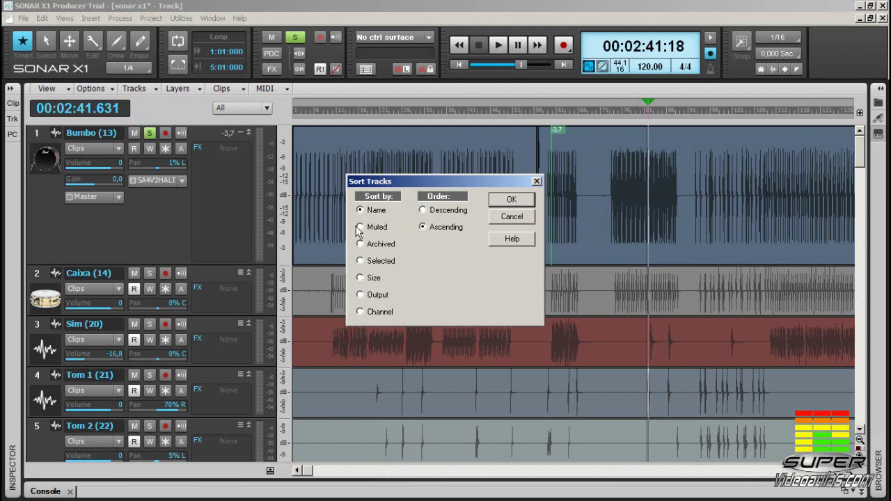
{"action": "left_click", "coordinate": [512, 200]}
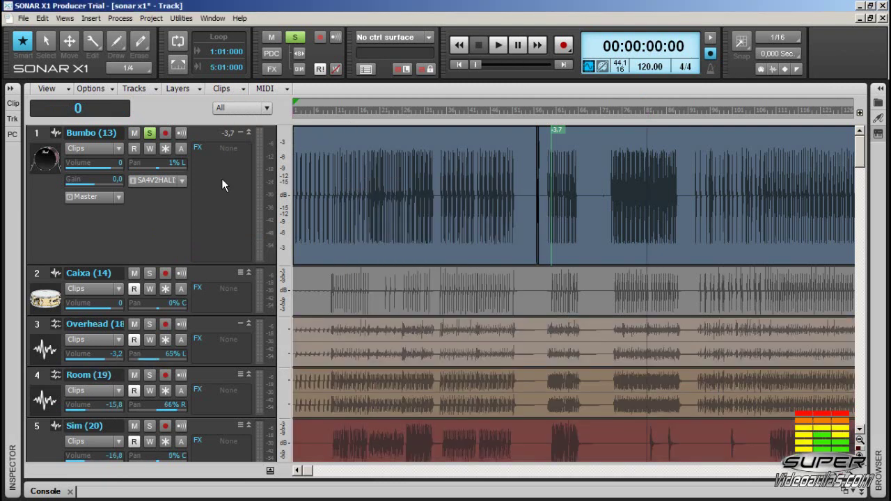
{"action": "scroll", "coordinate": [215, 181], "scroll_direction": "down", "scroll_amount": 2}
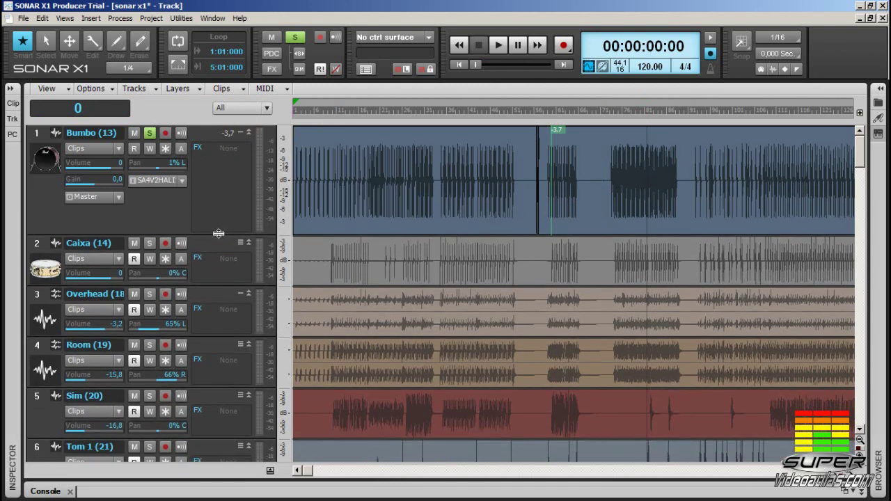
Review the available Layers, Clips and MIDI commands of the Track view.
{"action": "left_click", "coordinate": [195, 88]}
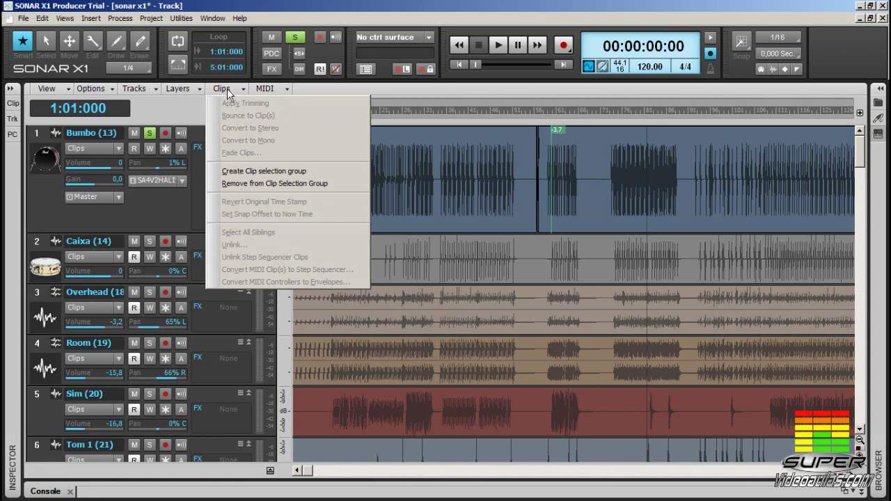
{"action": "left_click", "coordinate": [285, 93]}
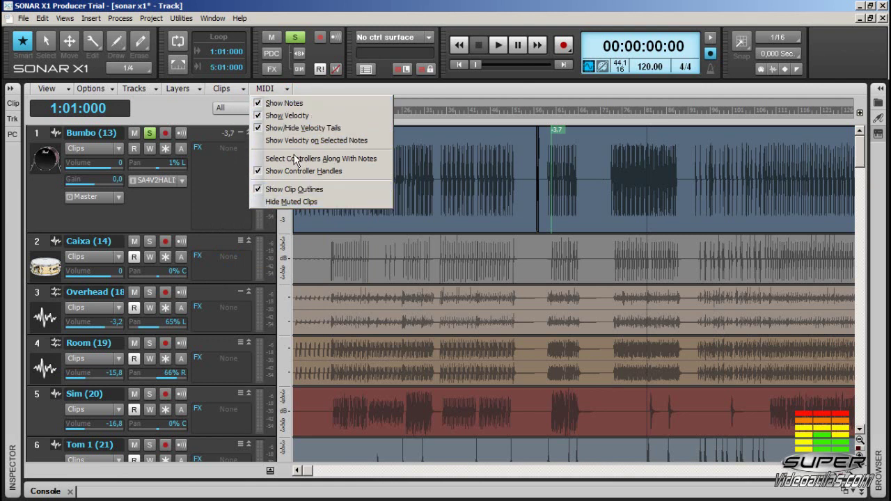
{"action": "left_click", "coordinate": [322, 88]}
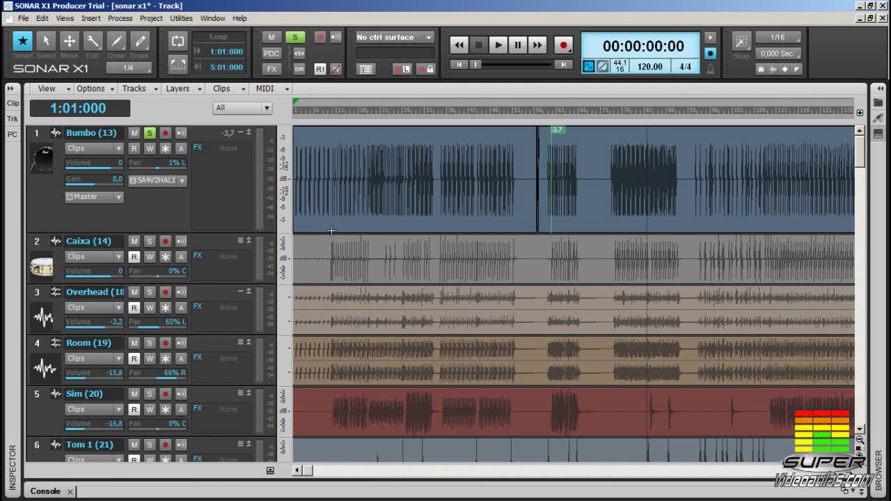
Shrink the Bumbo track to about the height of the other tracks and widen the track controls area.
{"action": "left_click_drag", "start_coordinate": [237, 232], "coordinate": [241, 178]}
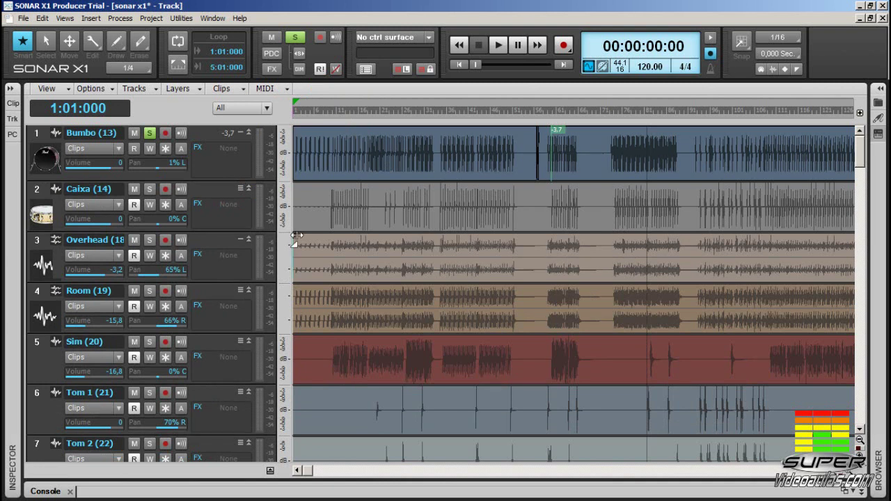
{"action": "left_click_drag", "start_coordinate": [295, 237], "coordinate": [348, 239]}
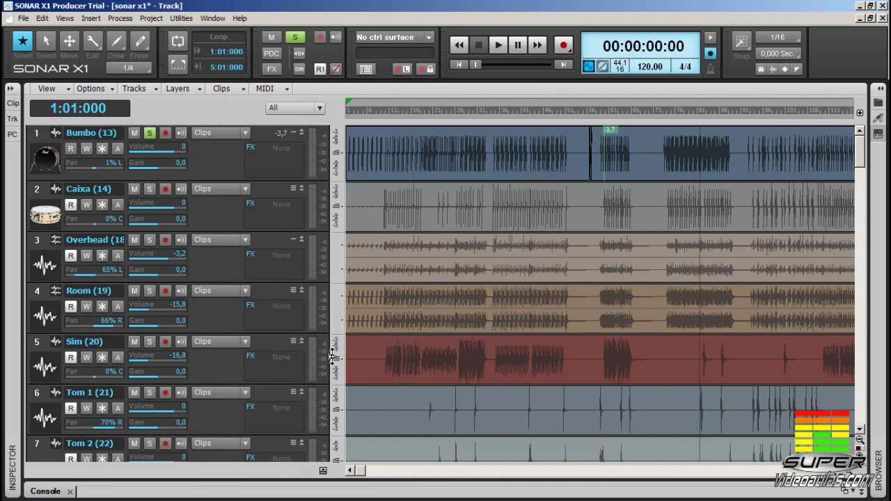